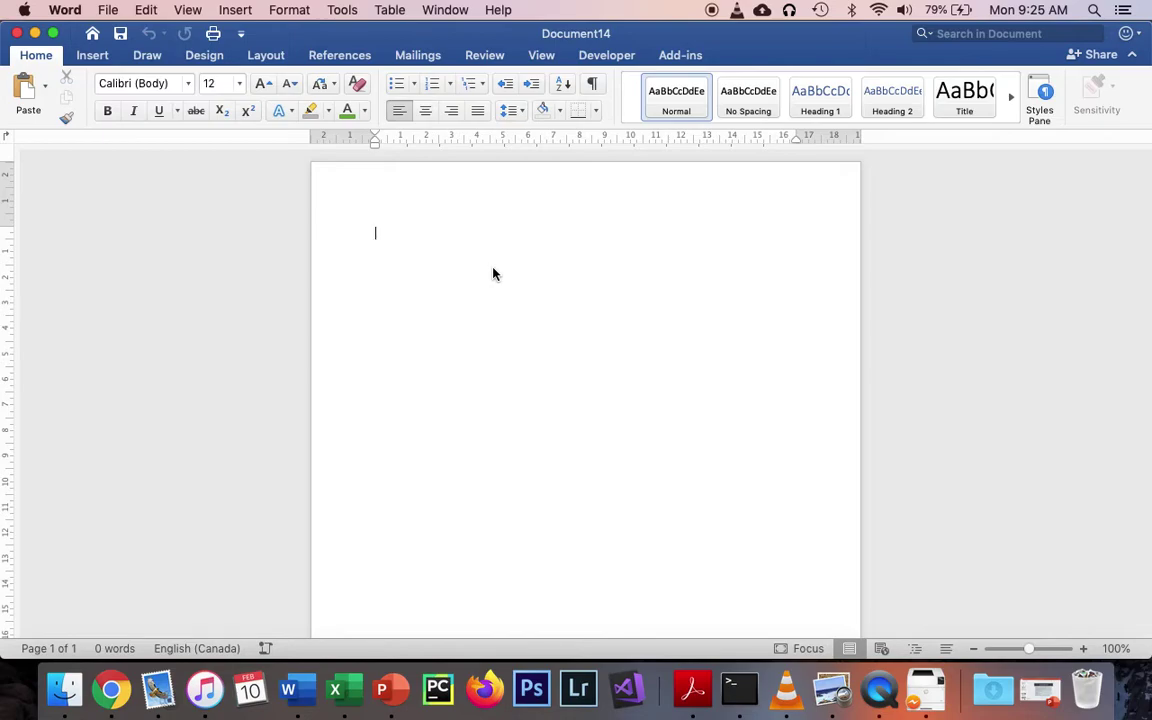
{"action": "key", "text": "Return"}
{"action": "key", "text": "Return"}
{"action": "key", "text": "BackSpace"}
{"action": "key", "text": "BackSpace"}
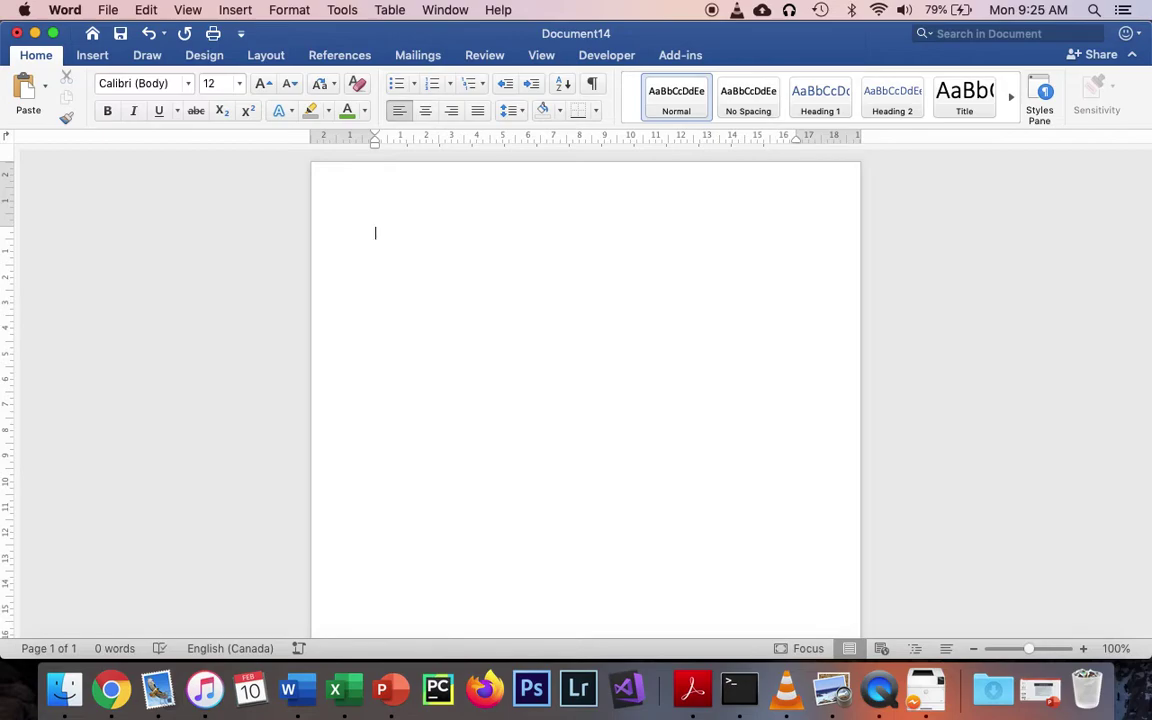
Insert the bank-robber joke beginning "Down on his luck, a young man walks into a bank" as a paragraph and center it.
{"action": "type", "text": "Down on his luck, a young man walks into a bank, ready to rob the place for every dollar its worth. The young man walks up to the teller, and says, \"Give me all the money or you're geography!\" The puzzled teller replies, \"Did you mean to say 'or you're history?'\" The robber says, \"Don't change the subject!\""}
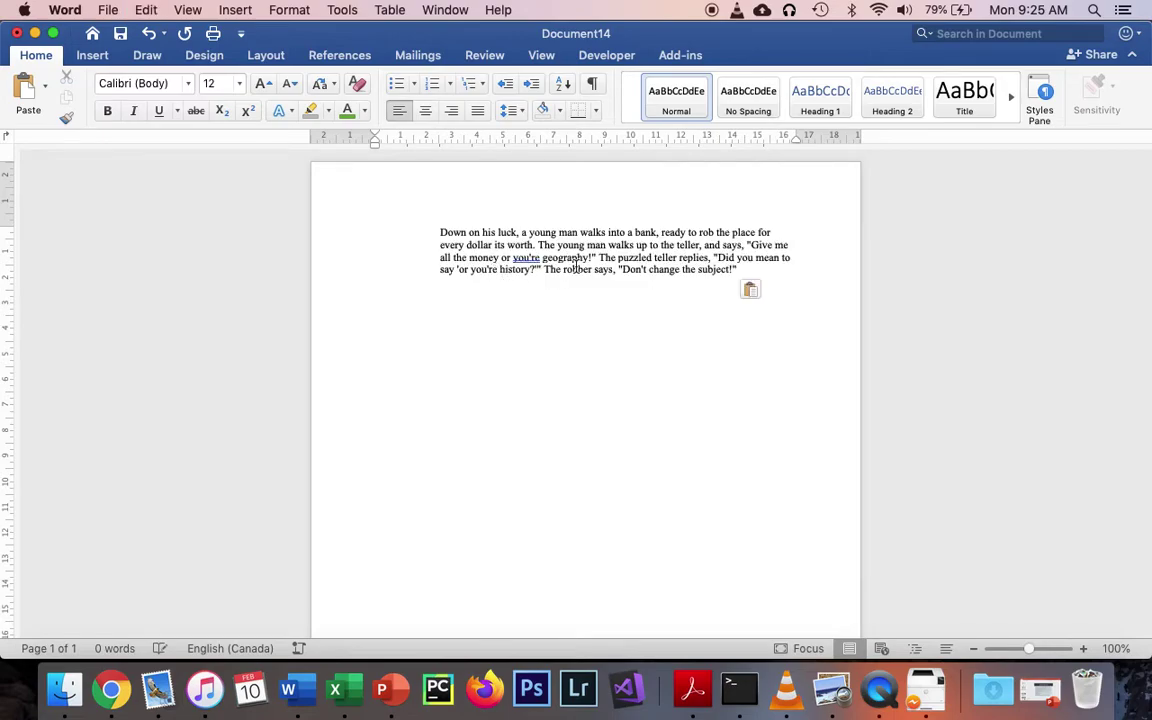
{"action": "left_click", "coordinate": [538, 286]}
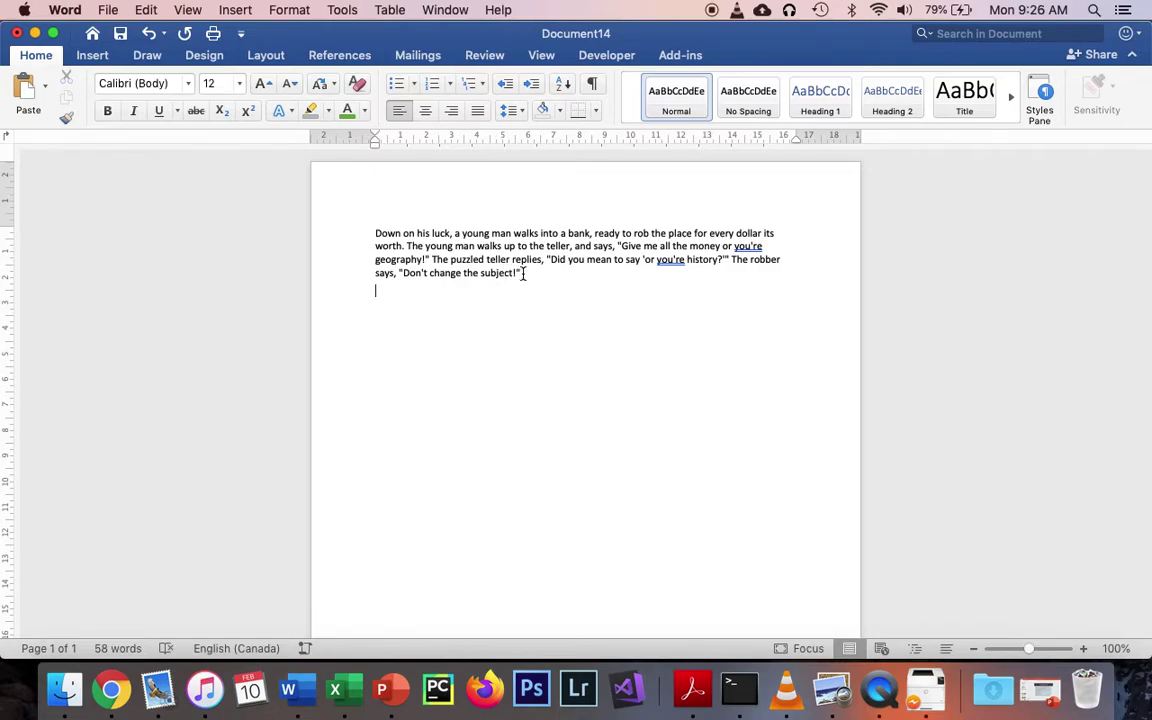
{"action": "left_click_drag", "start_coordinate": [522, 274], "coordinate": [363, 236]}
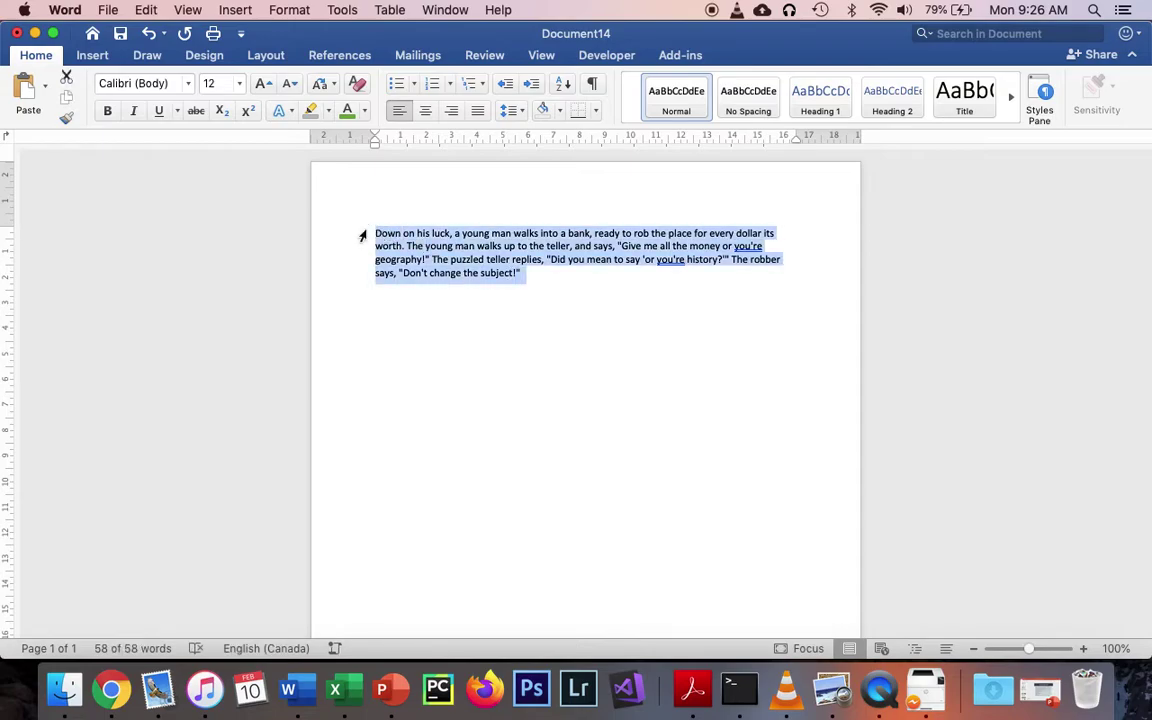
{"action": "left_click", "coordinate": [427, 112]}
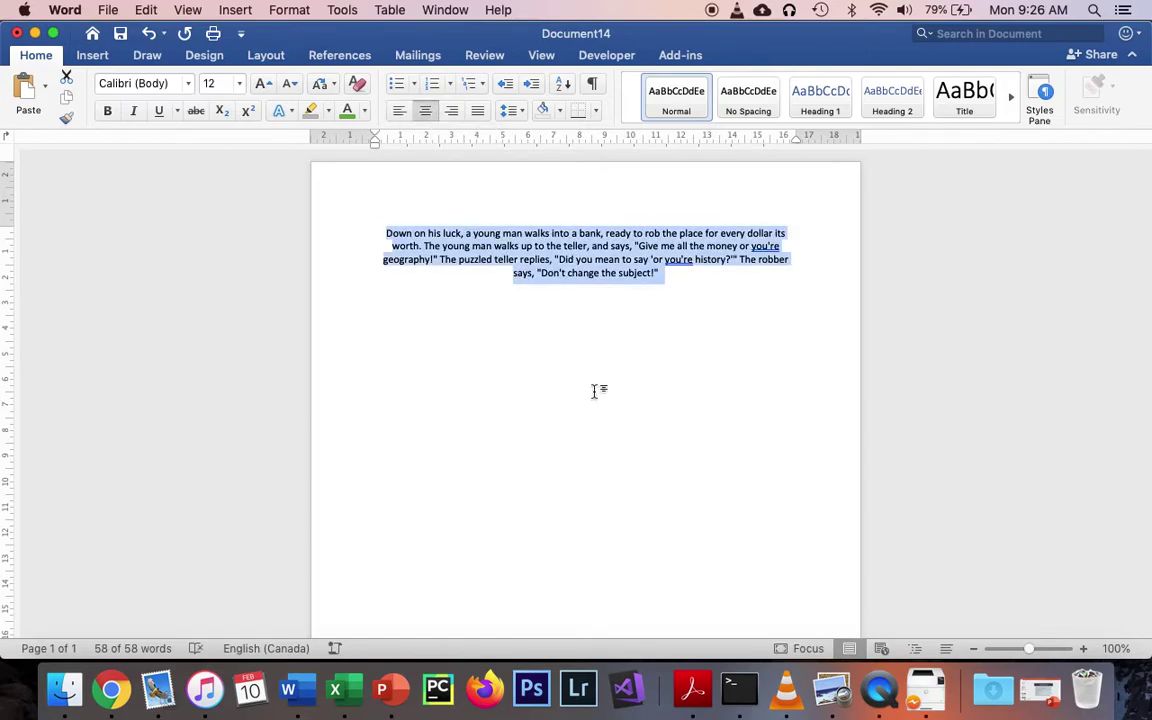
{"action": "left_click", "coordinate": [671, 284]}
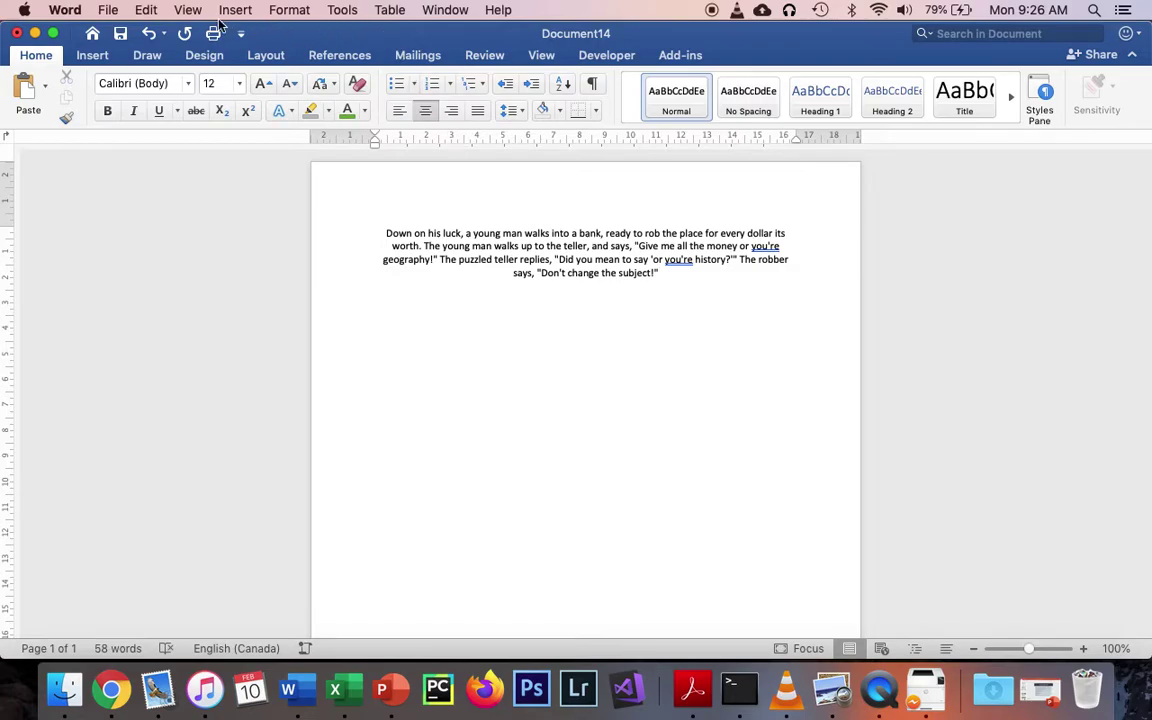
Replace every lowercase "e" in the document with an uppercase "E" using Find and Replace, and close the search pane.
{"action": "left_click", "coordinate": [147, 10]}
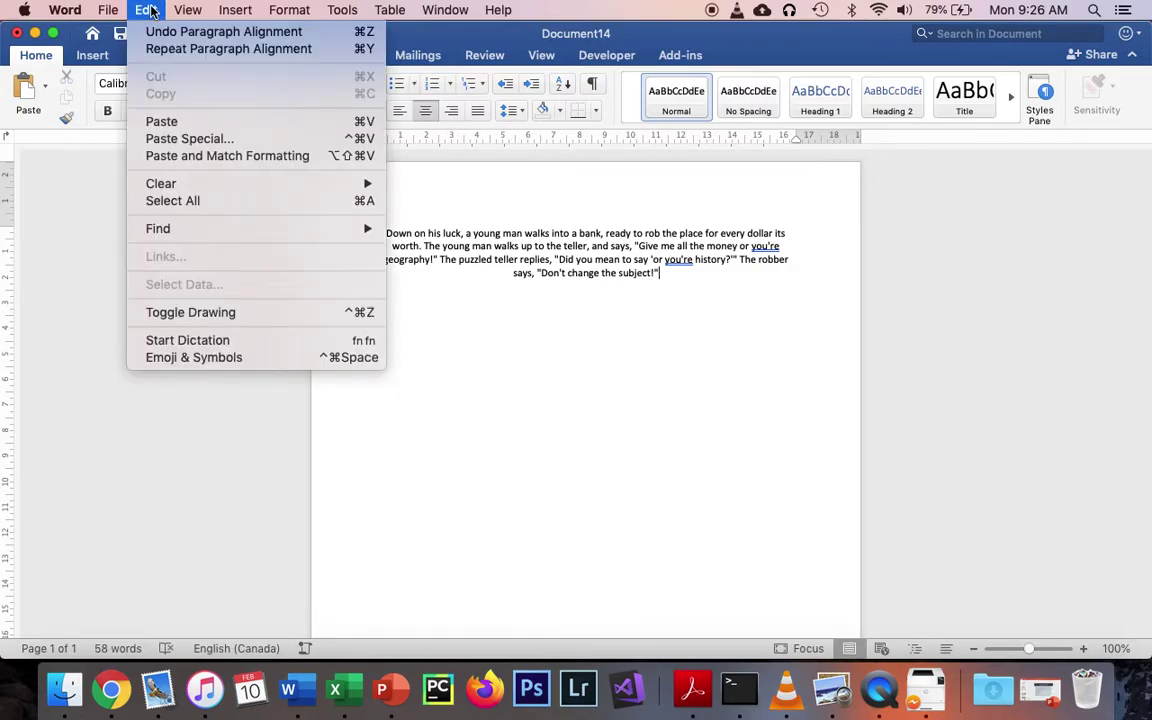
{"action": "mouse_move", "coordinate": [165, 235]}
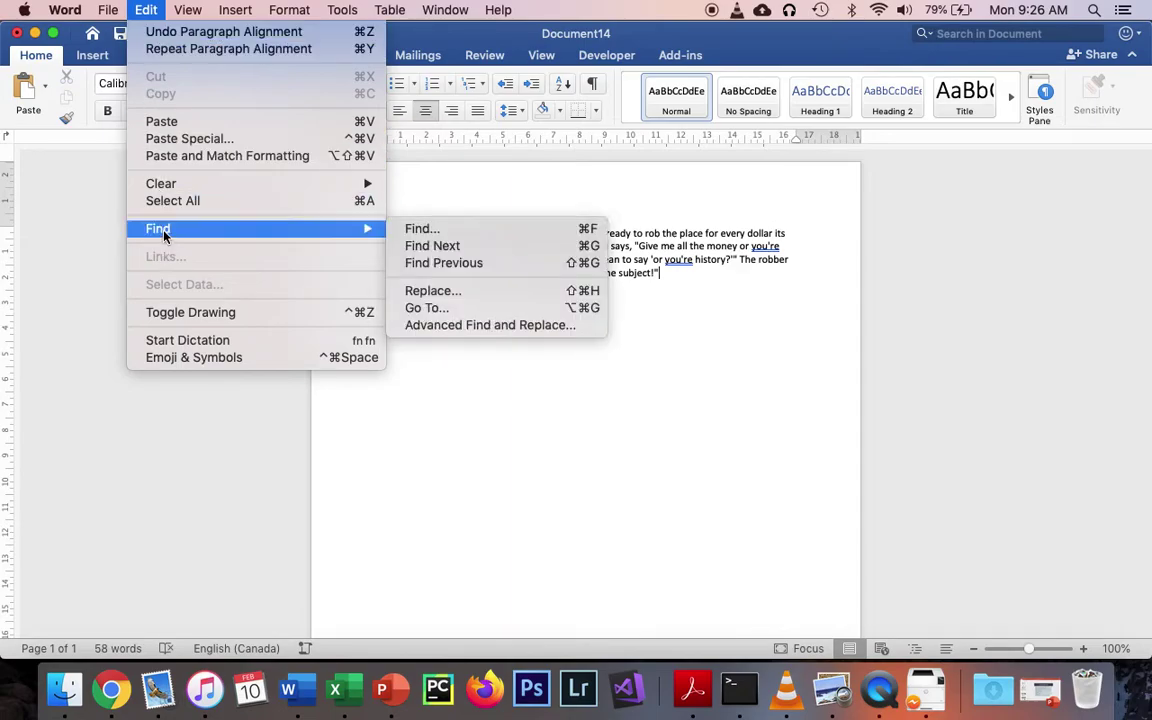
{"action": "left_click", "coordinate": [465, 291]}
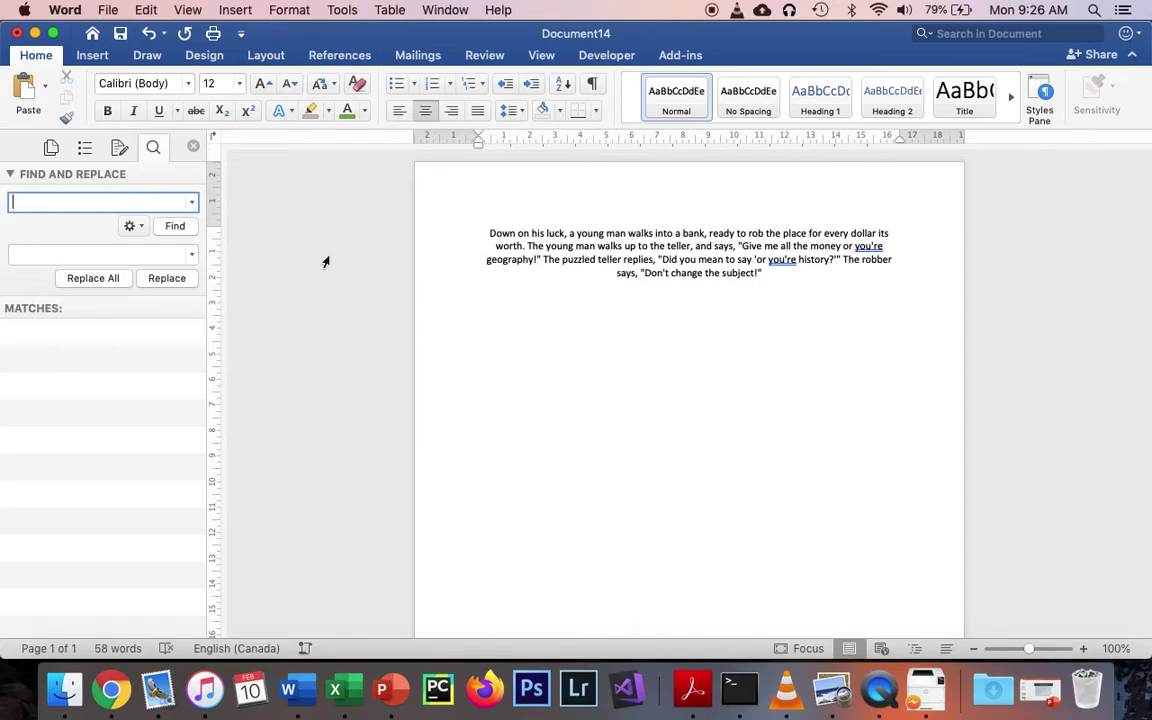
{"action": "type", "text": "e"}
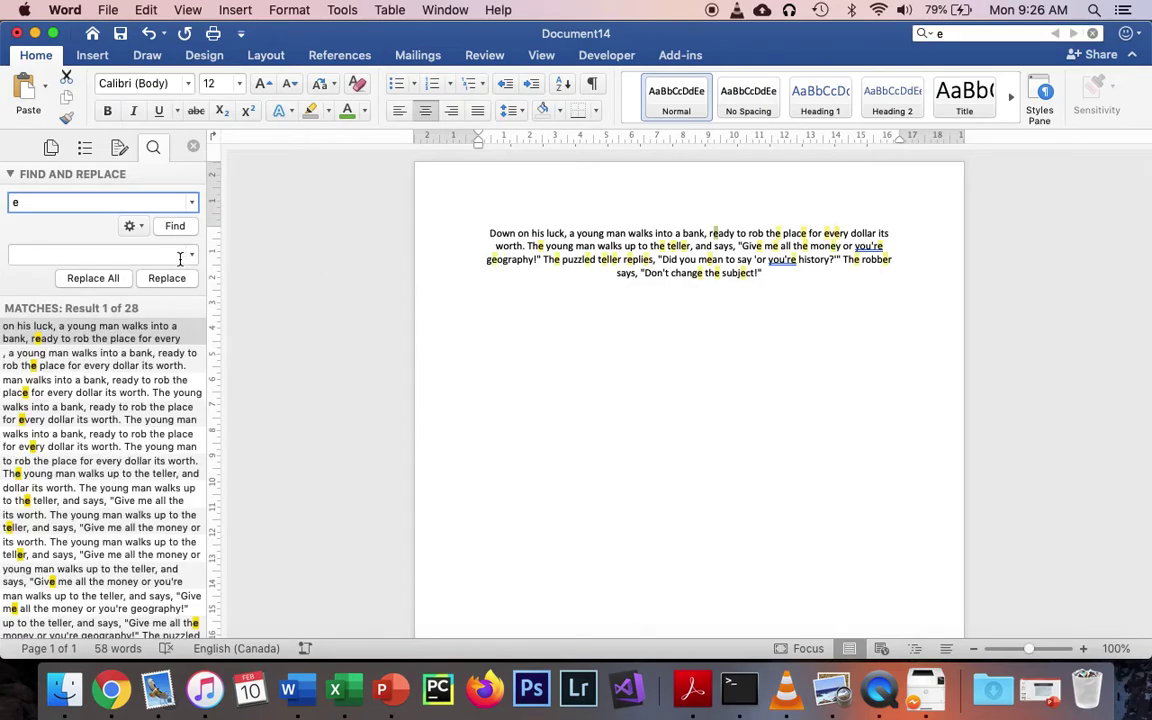
{"action": "left_click", "coordinate": [163, 256]}
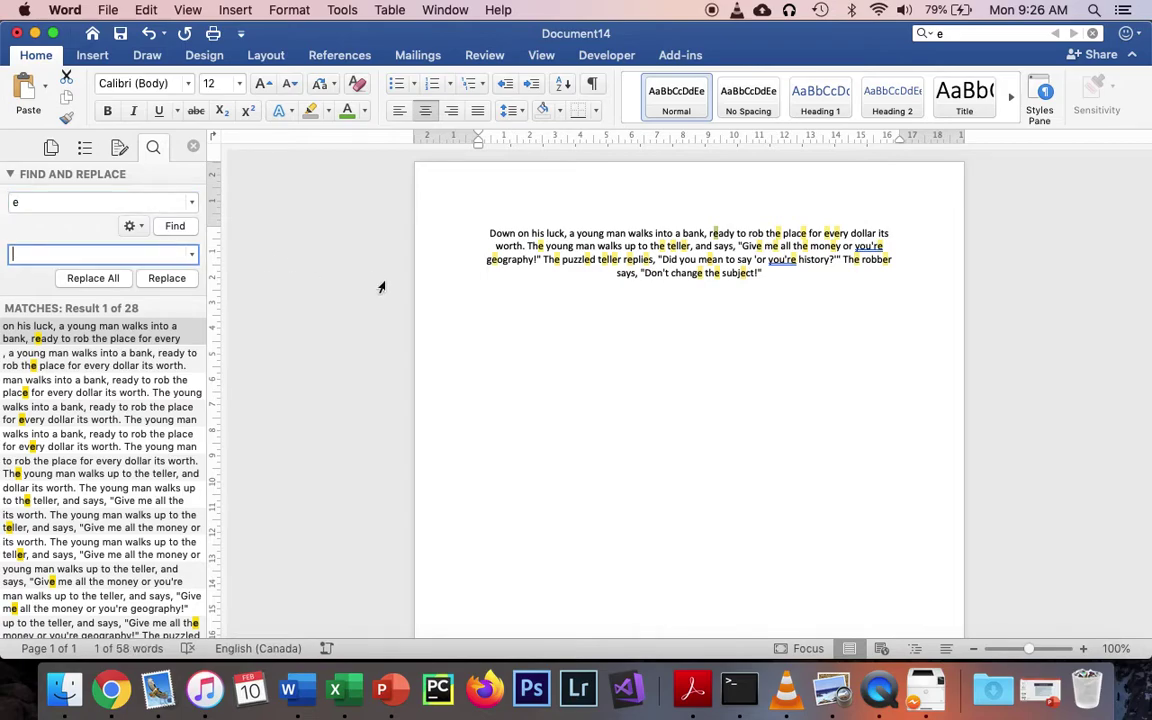
{"action": "type", "text": "E"}
{"action": "left_click", "coordinate": [92, 282]}
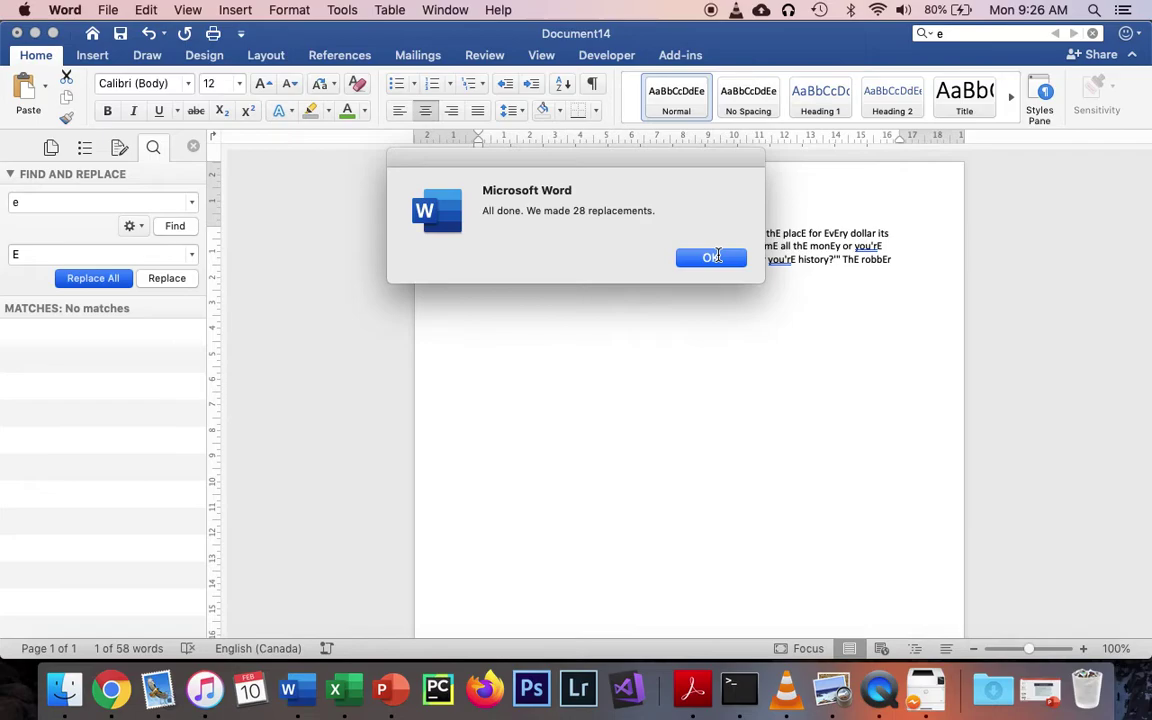
{"action": "left_click", "coordinate": [713, 261]}
{"action": "left_click", "coordinate": [193, 147]}
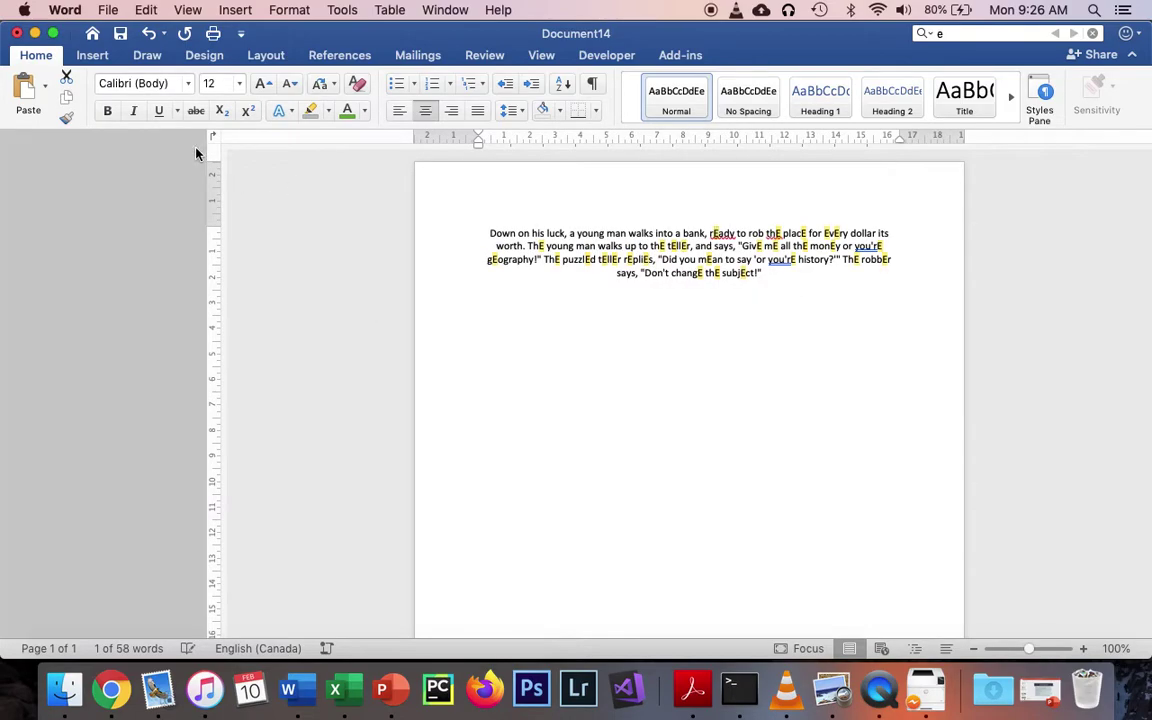
{"action": "left_click", "coordinate": [677, 279]}
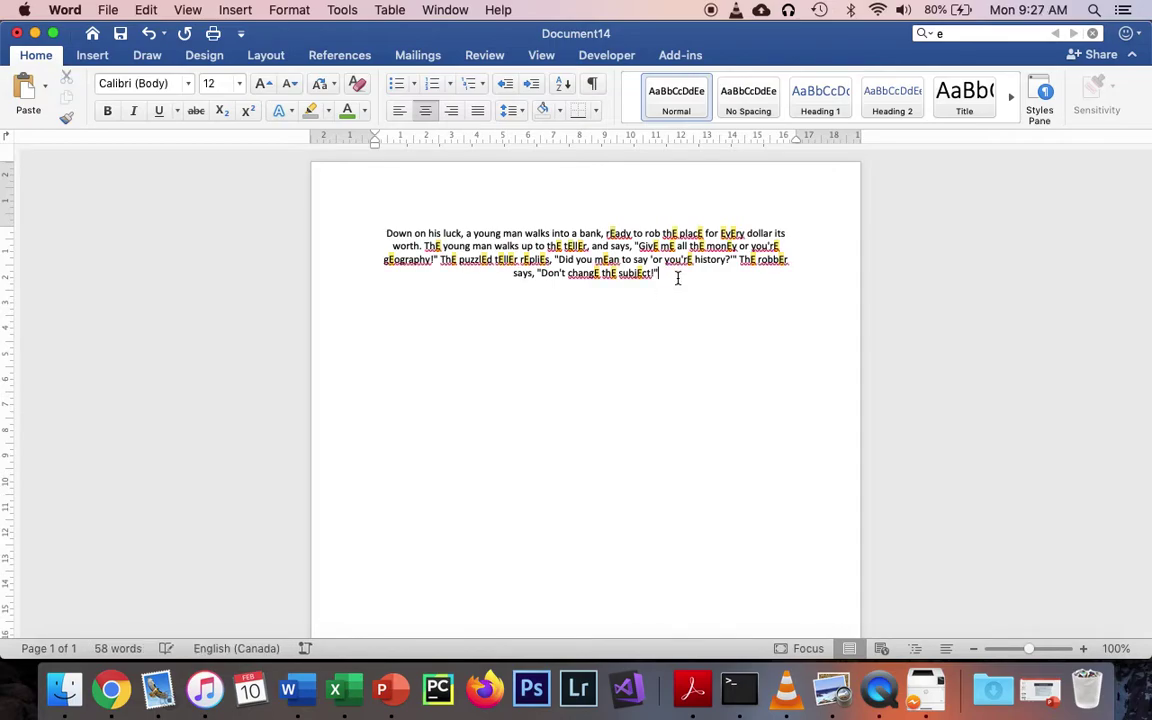
Highlight the word "luck" in the first line in yellow.
{"action": "double_click", "coordinate": [452, 233]}
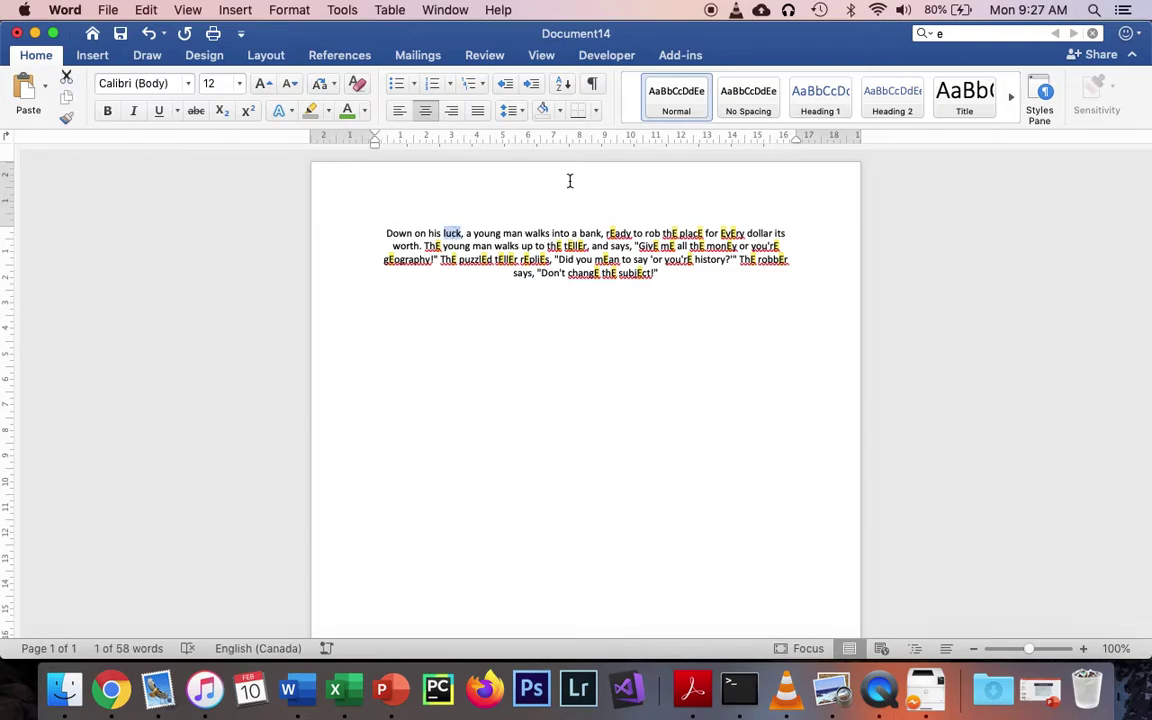
{"action": "left_click", "coordinate": [328, 111]}
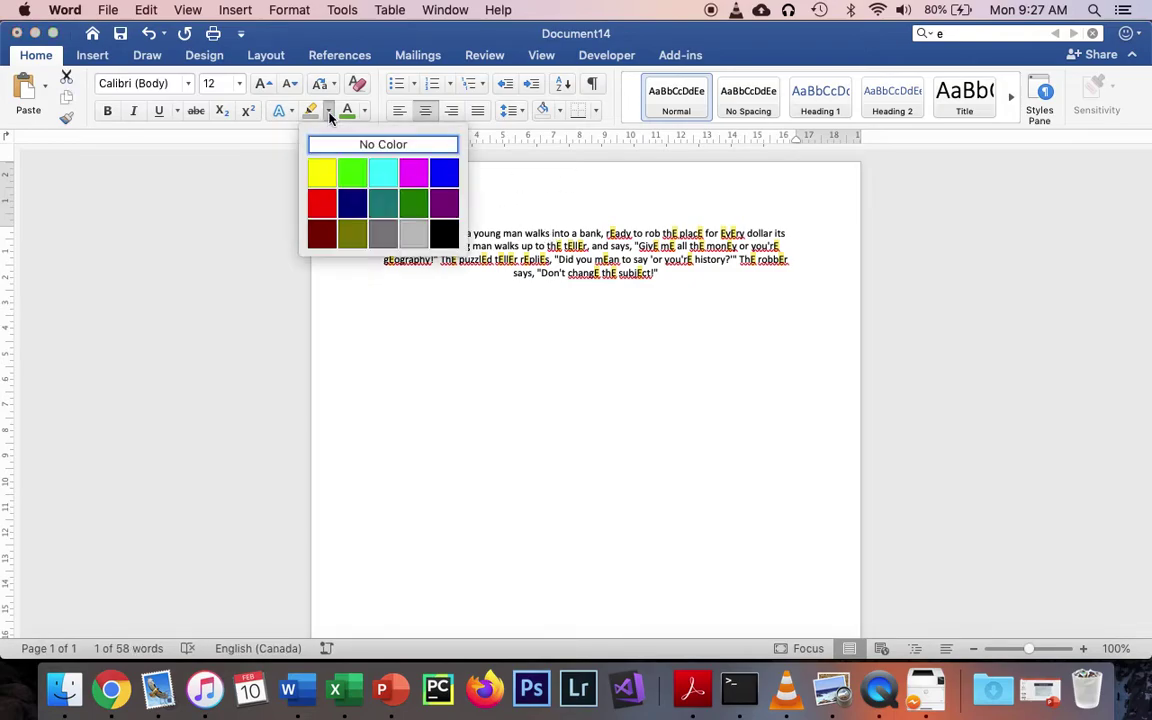
{"action": "left_click", "coordinate": [319, 180]}
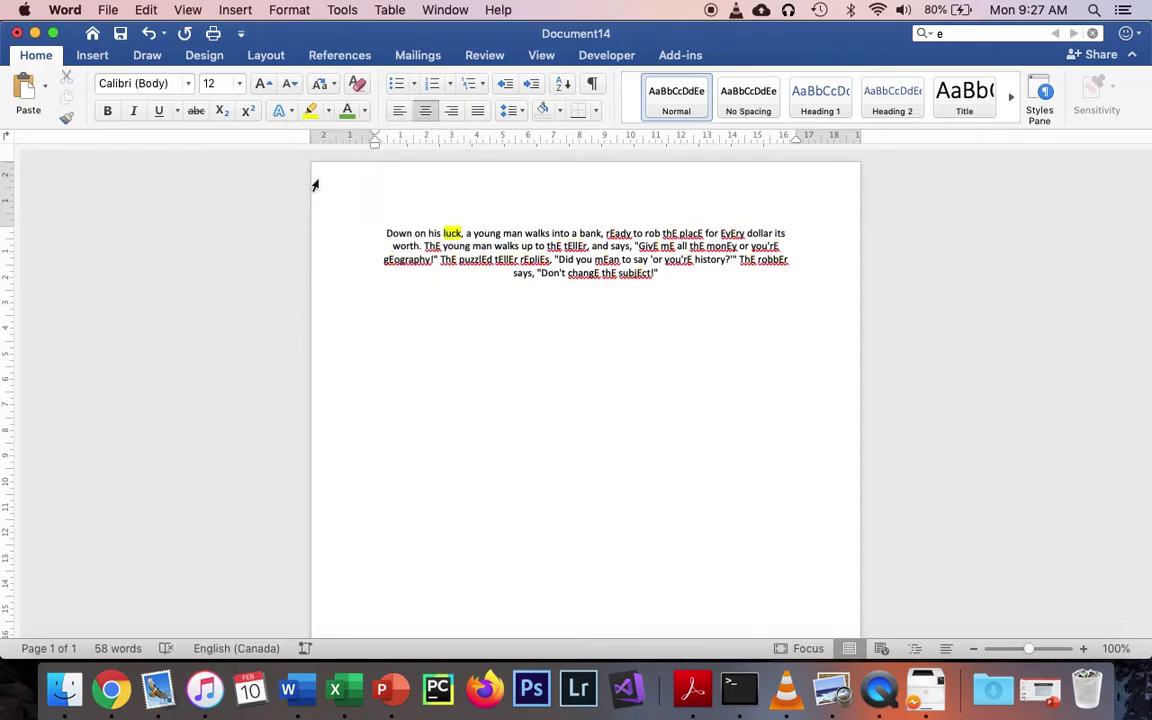
{"action": "left_click", "coordinate": [687, 283]}
Add a Box page border with a 3 pt solid line to the whole document.
{"action": "left_click", "coordinate": [199, 56]}
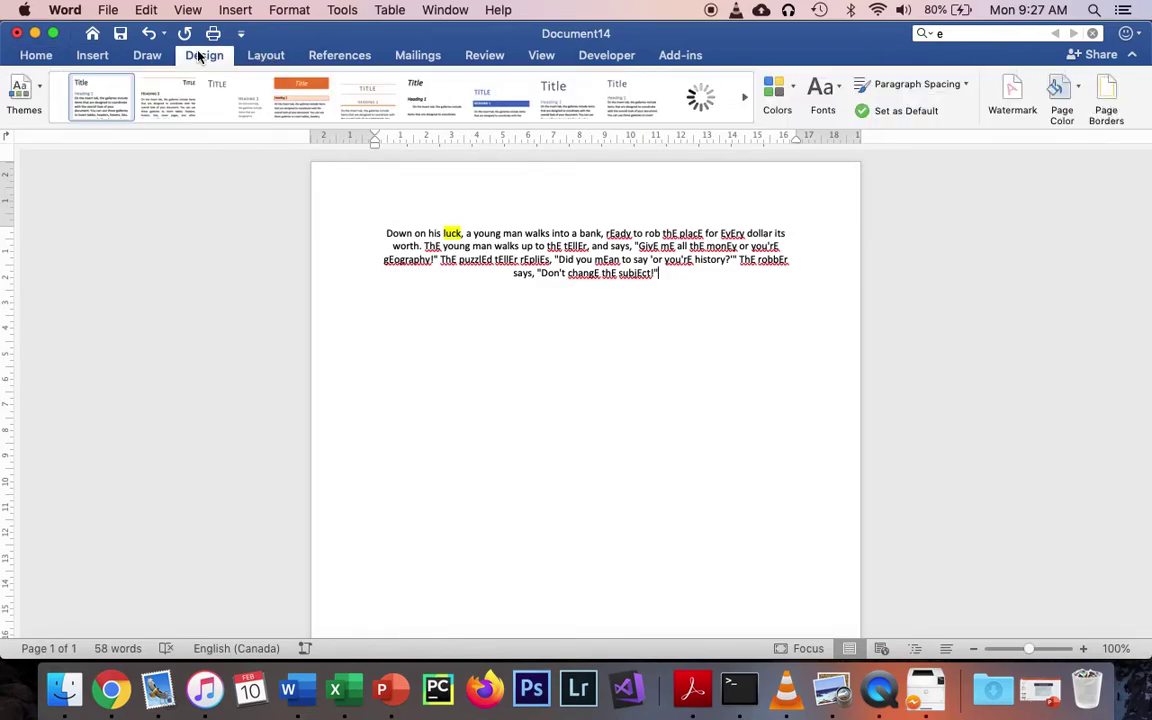
{"action": "left_click", "coordinate": [1108, 100]}
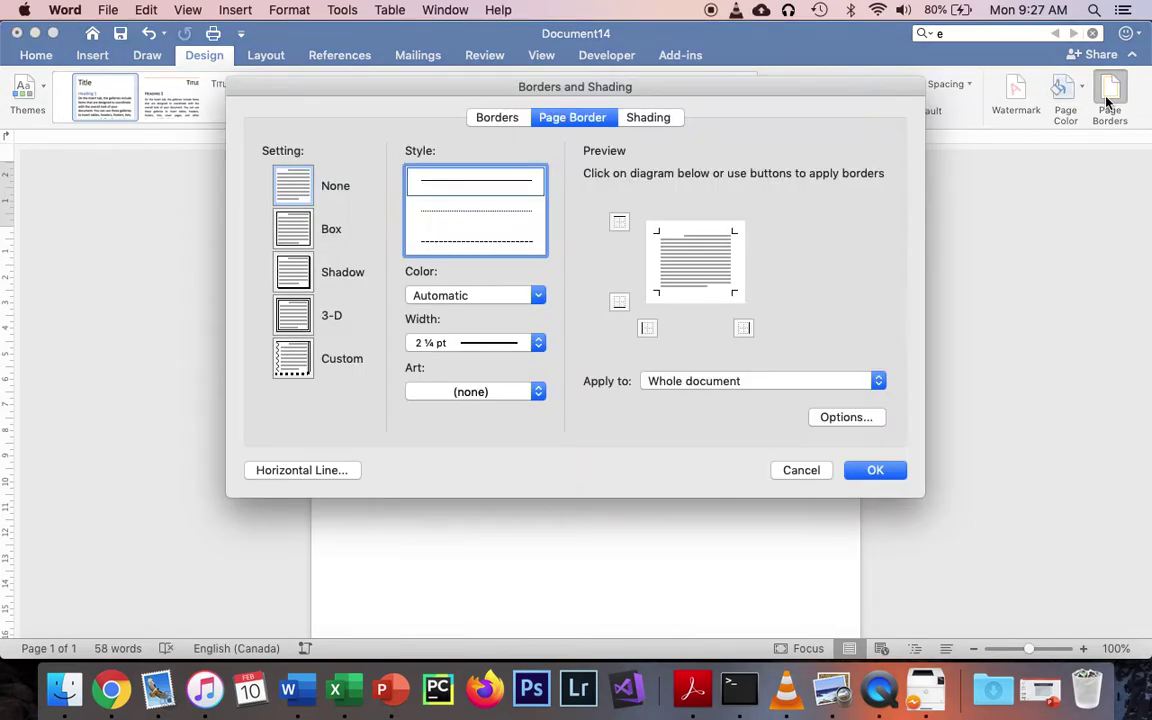
{"action": "left_click", "coordinate": [298, 228]}
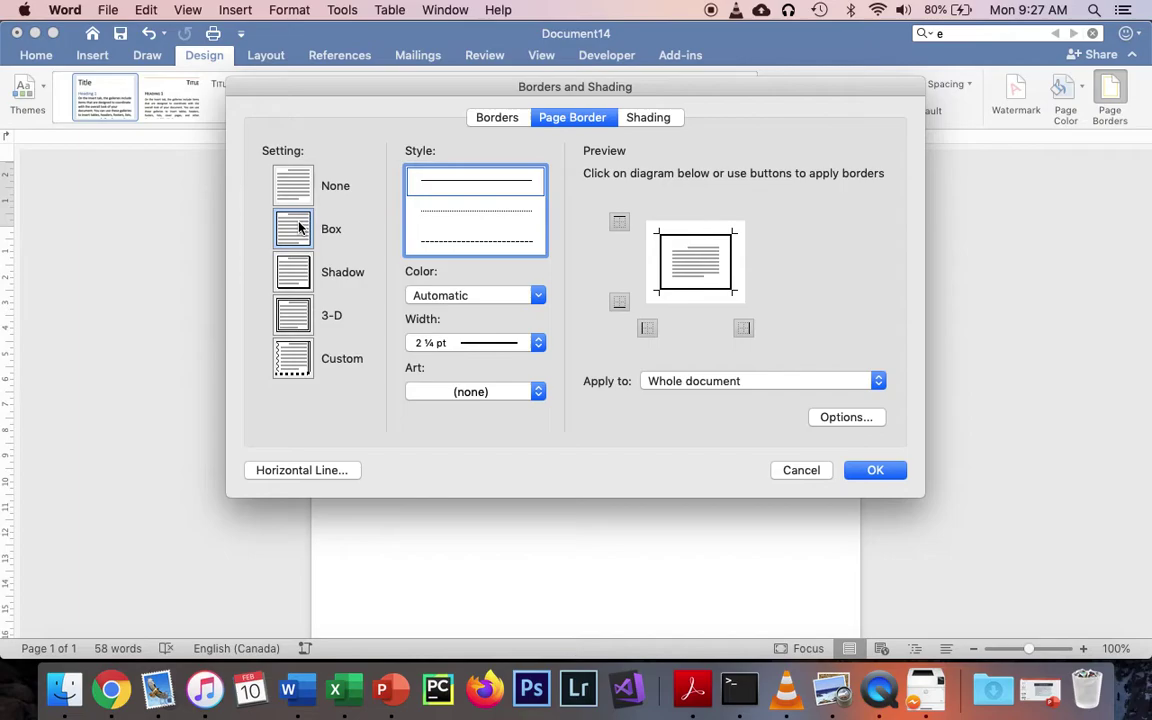
{"action": "left_click", "coordinate": [488, 339]}
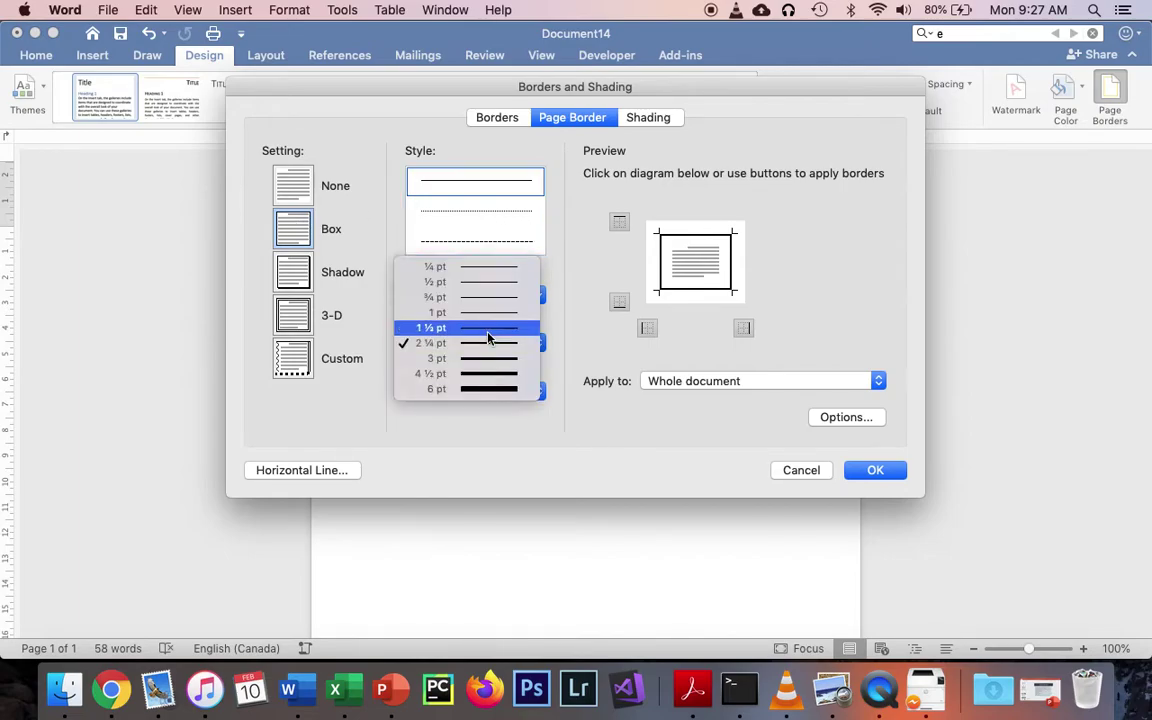
{"action": "left_click", "coordinate": [487, 360]}
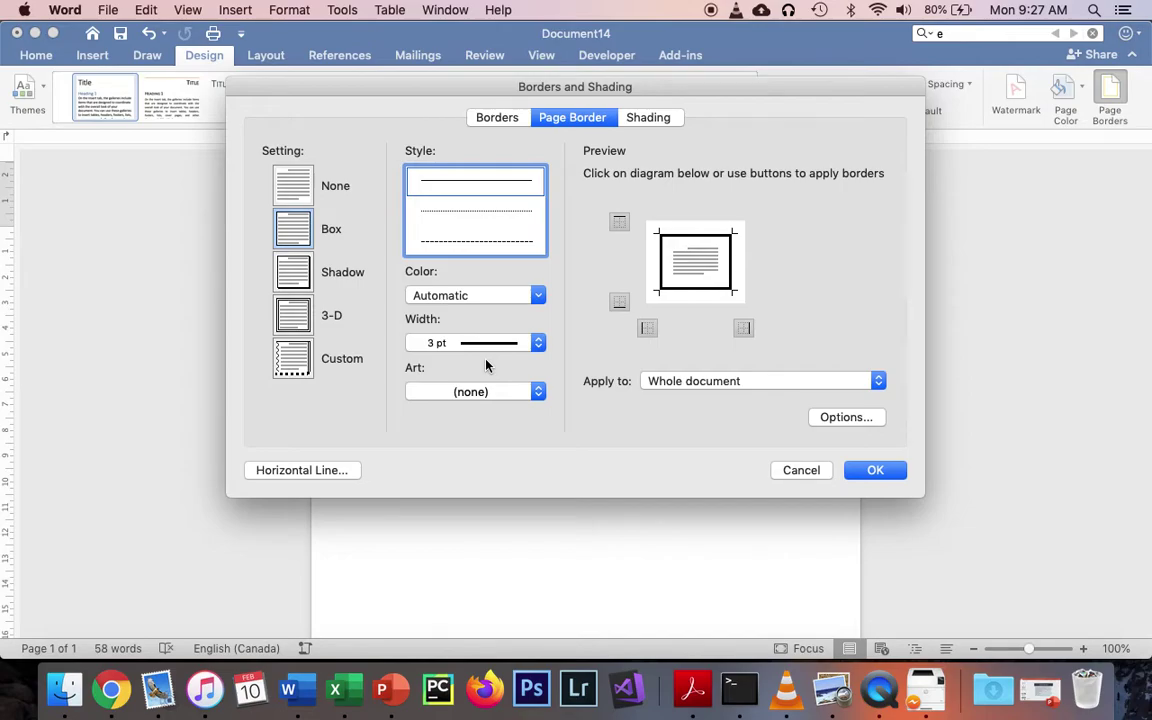
{"action": "left_click", "coordinate": [876, 471]}
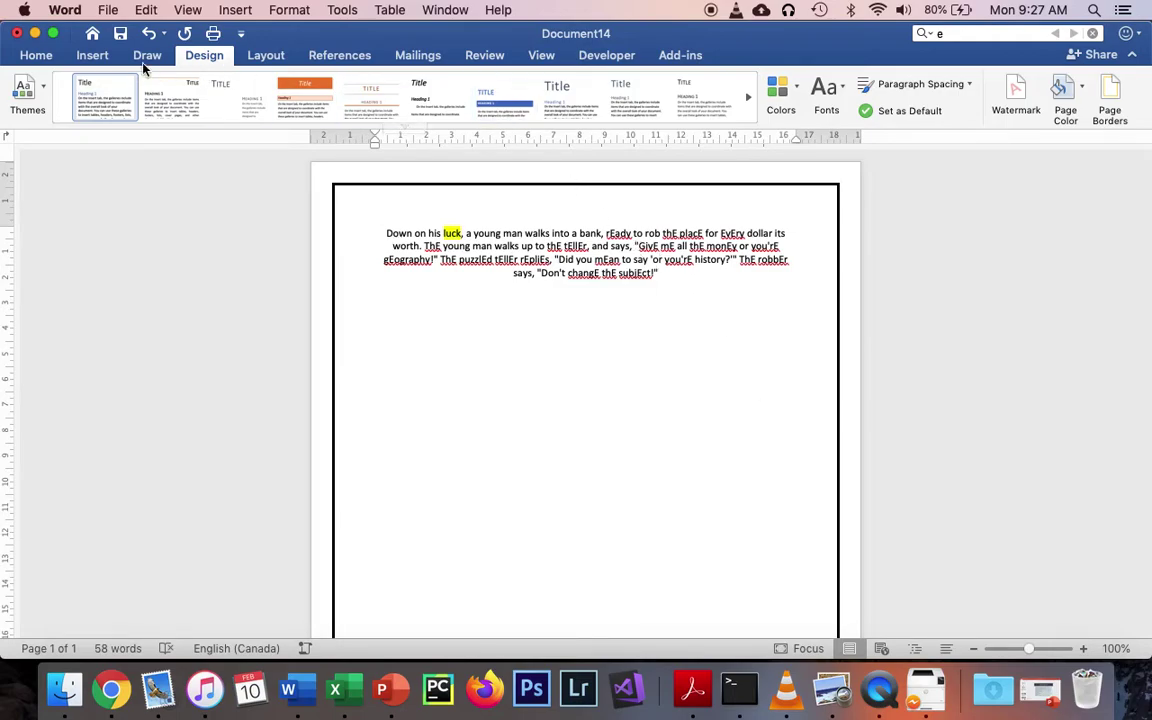
Set the font color of every occurrence of the word "thE" in the paragraph to standard red.
{"action": "left_click", "coordinate": [38, 56]}
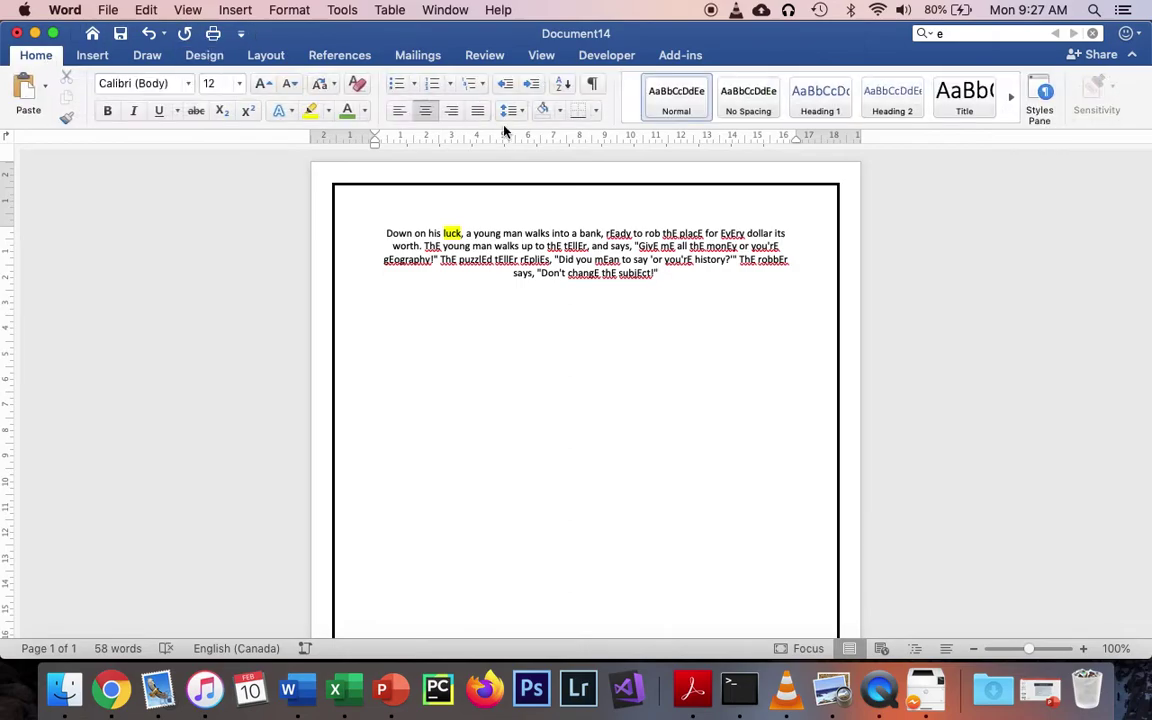
{"action": "double_click", "coordinate": [670, 233]}
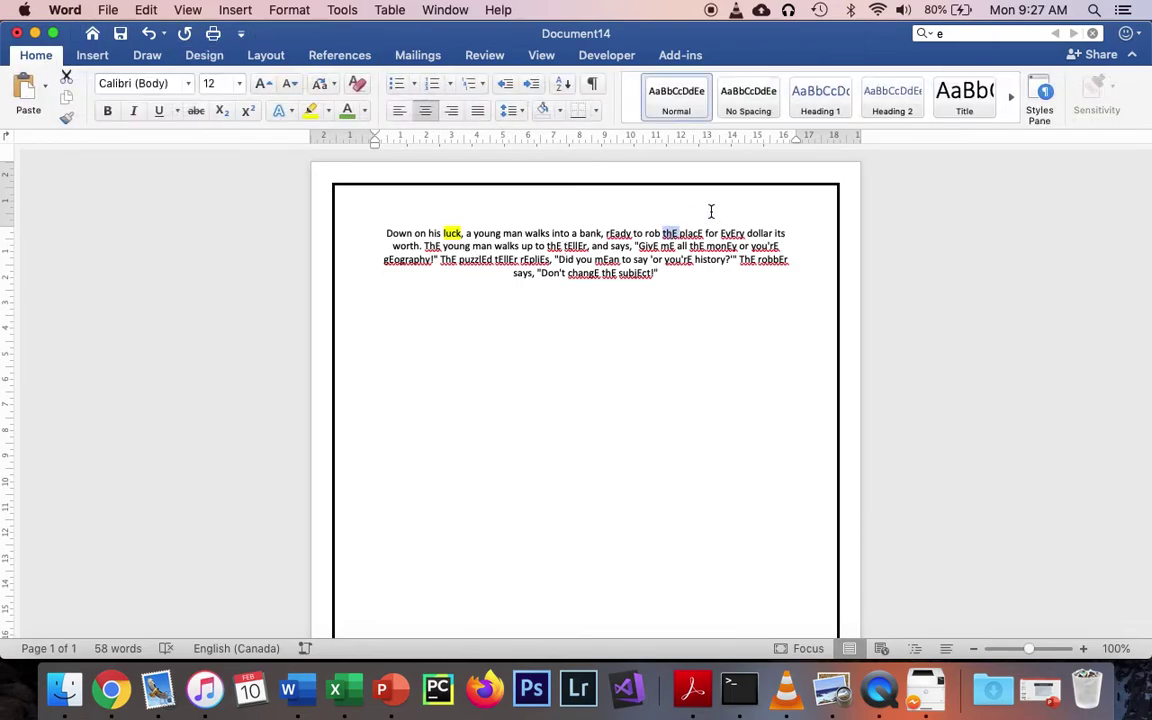
{"action": "left_click", "coordinate": [365, 111]}
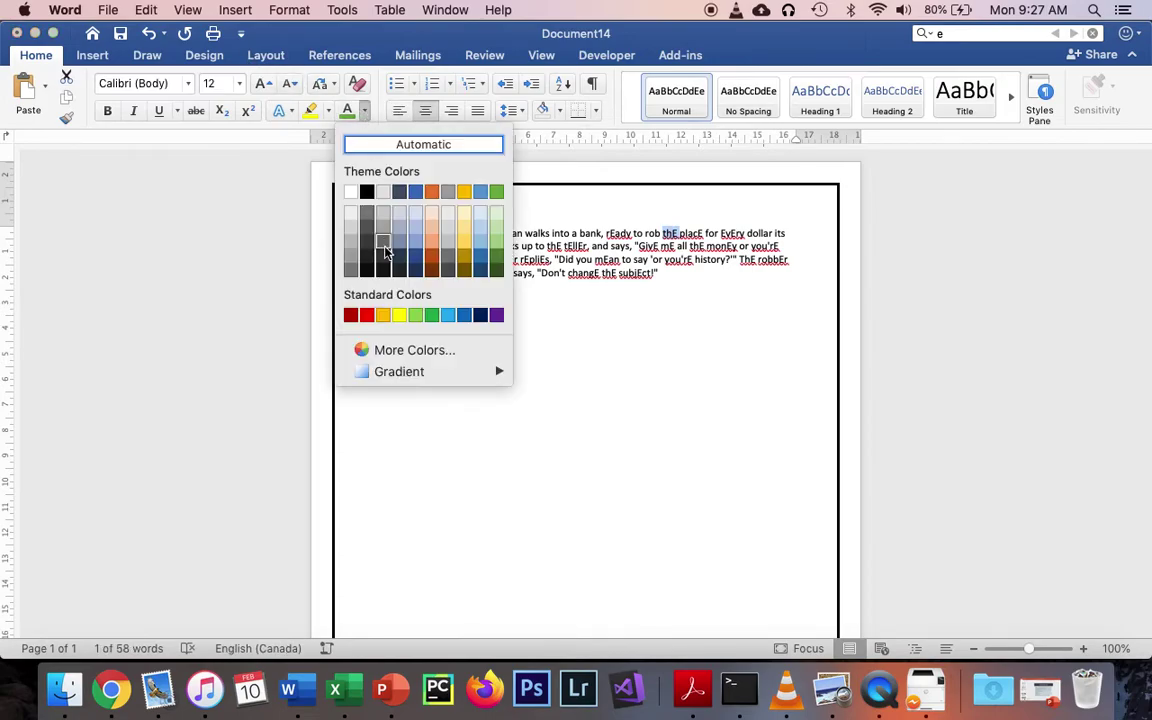
{"action": "left_click", "coordinate": [365, 317]}
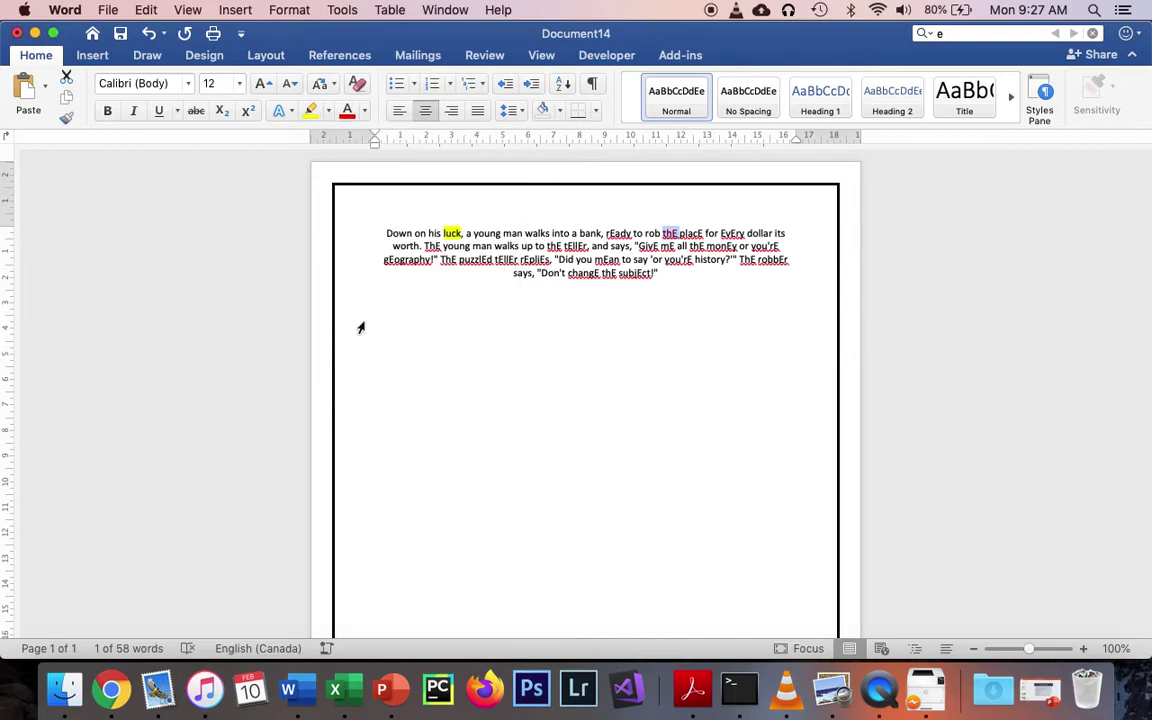
{"action": "left_click", "coordinate": [739, 279]}
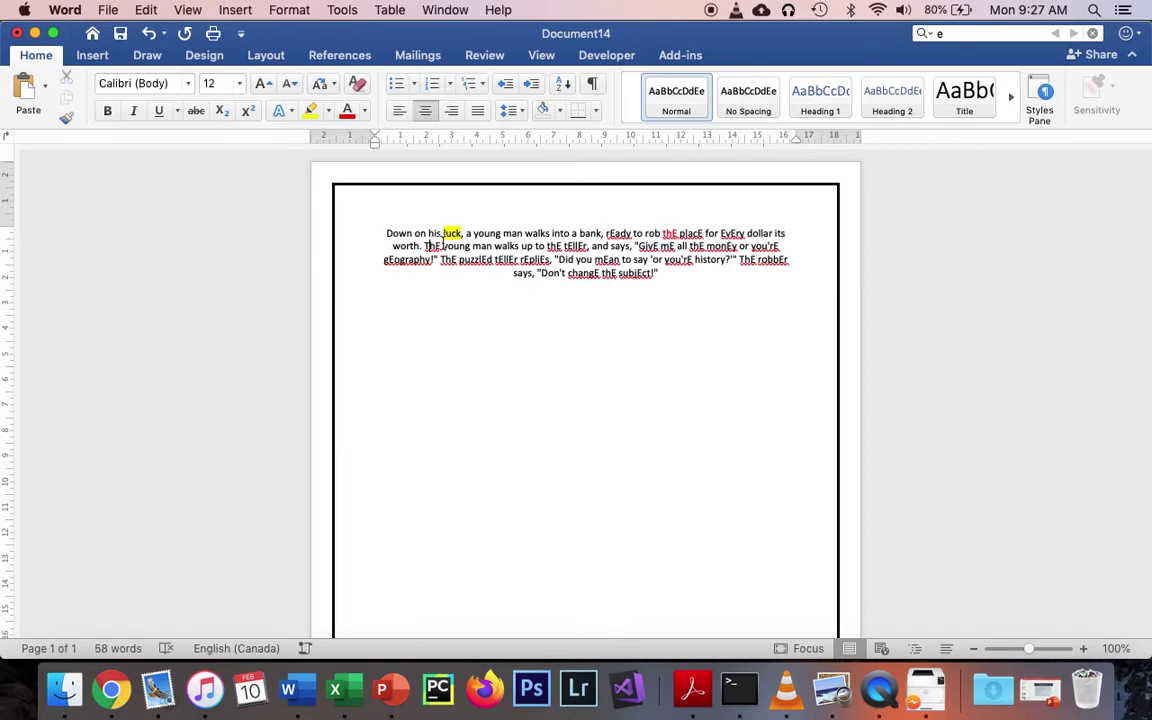
{"action": "left_click", "coordinate": [348, 111]}
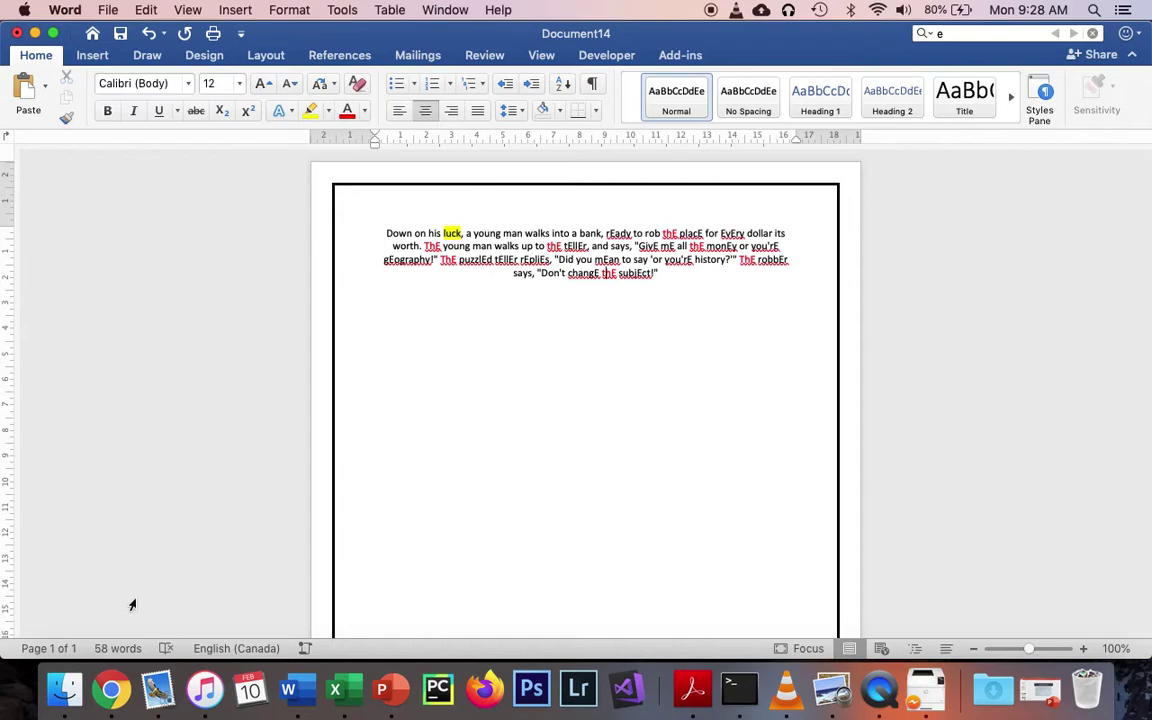
Switch to Chrome, search Google Images for "chow chow puppy cute", copy the white puppy photo from dogster.com and return to Word.
{"action": "left_click", "coordinate": [111, 690]}
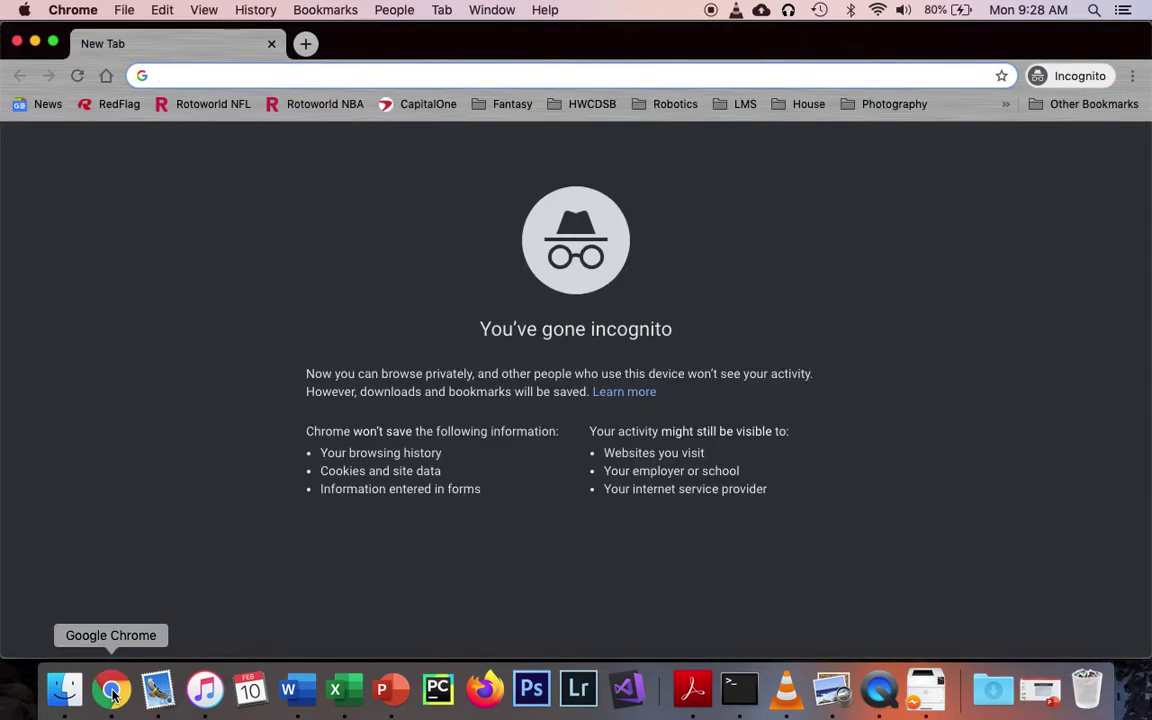
{"action": "type", "text": "chow cho"}
{"action": "key", "text": "Down"}
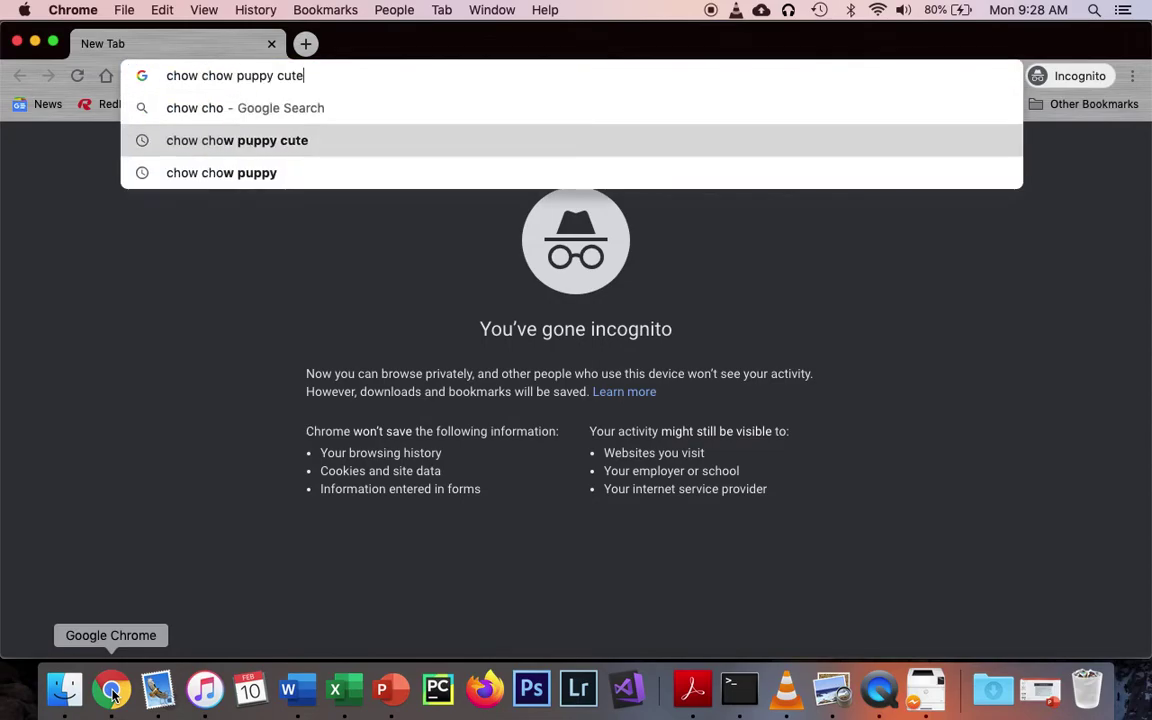
{"action": "key", "text": "Return"}
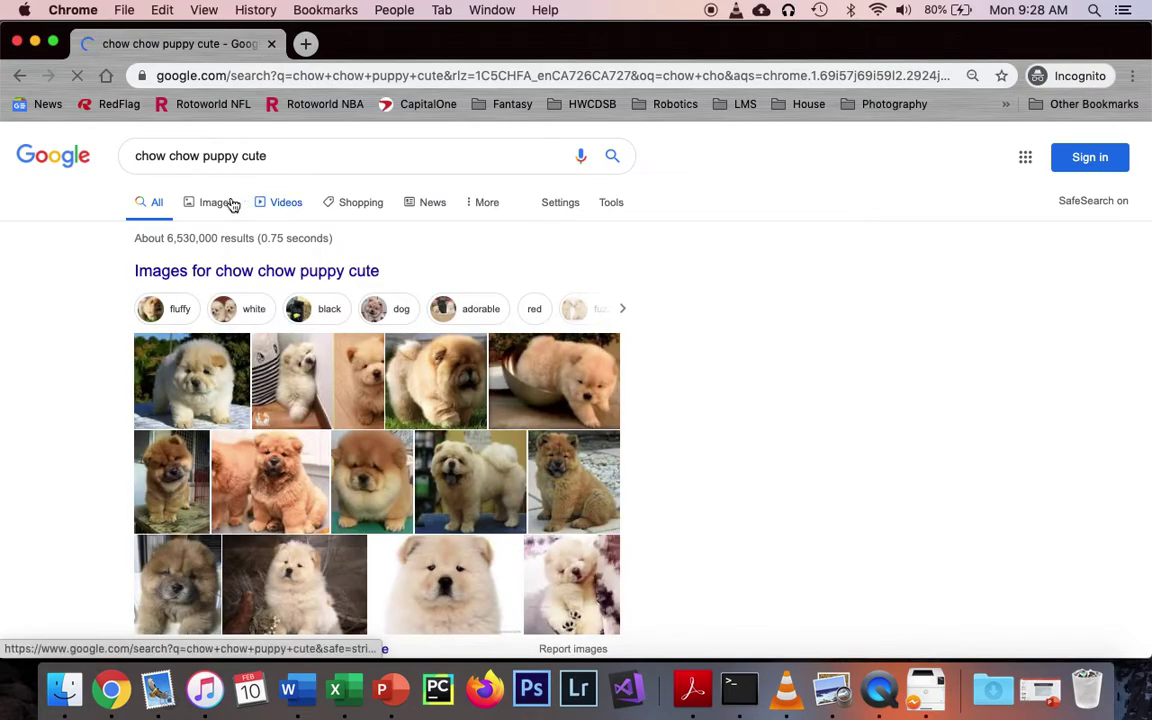
{"action": "left_click", "coordinate": [231, 204]}
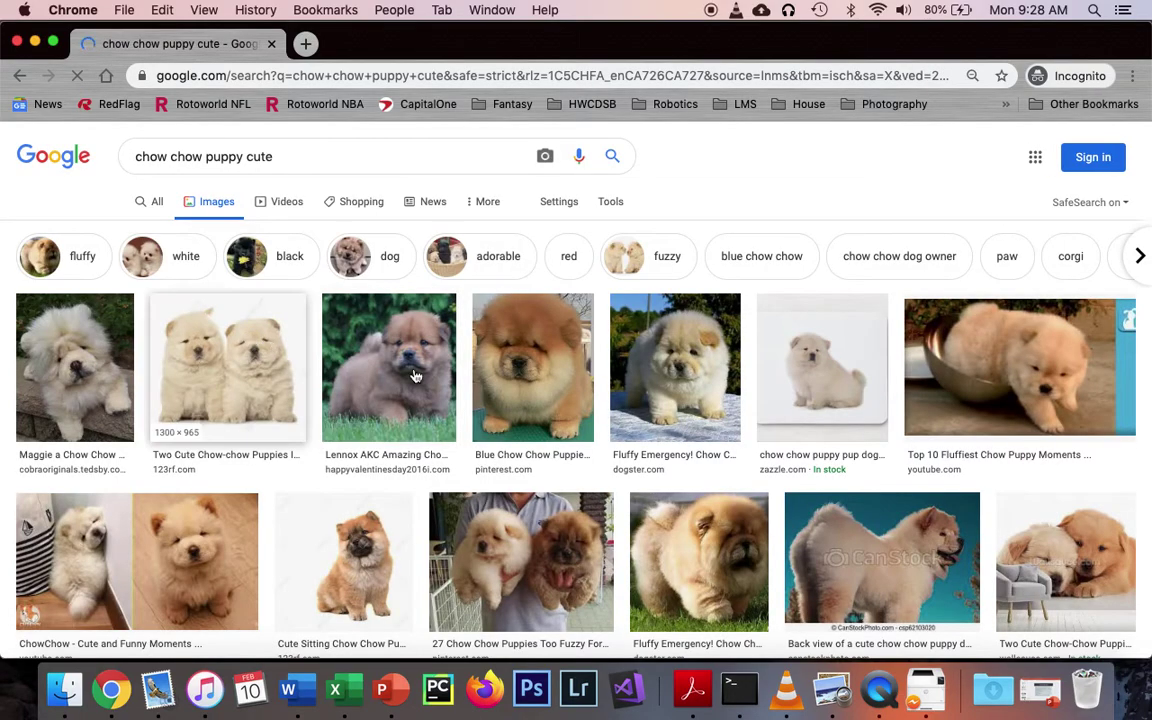
{"action": "right_click", "coordinate": [705, 365]}
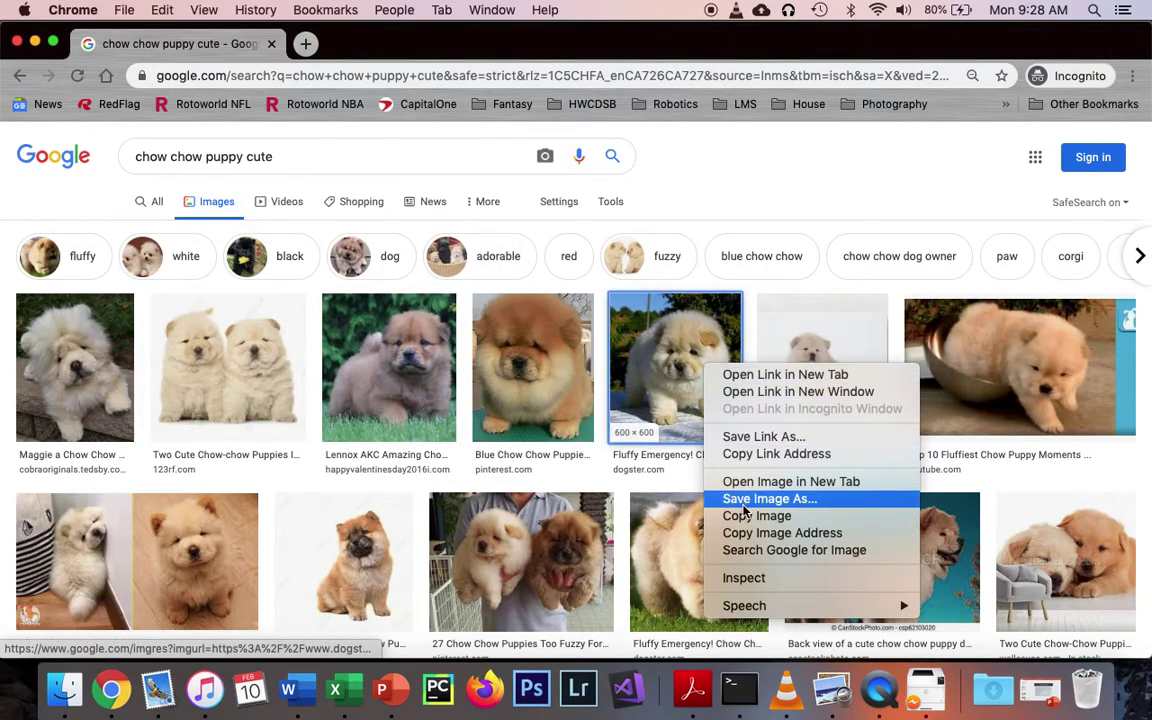
{"action": "left_click", "coordinate": [745, 515]}
{"action": "key", "text": "super+Tab"}
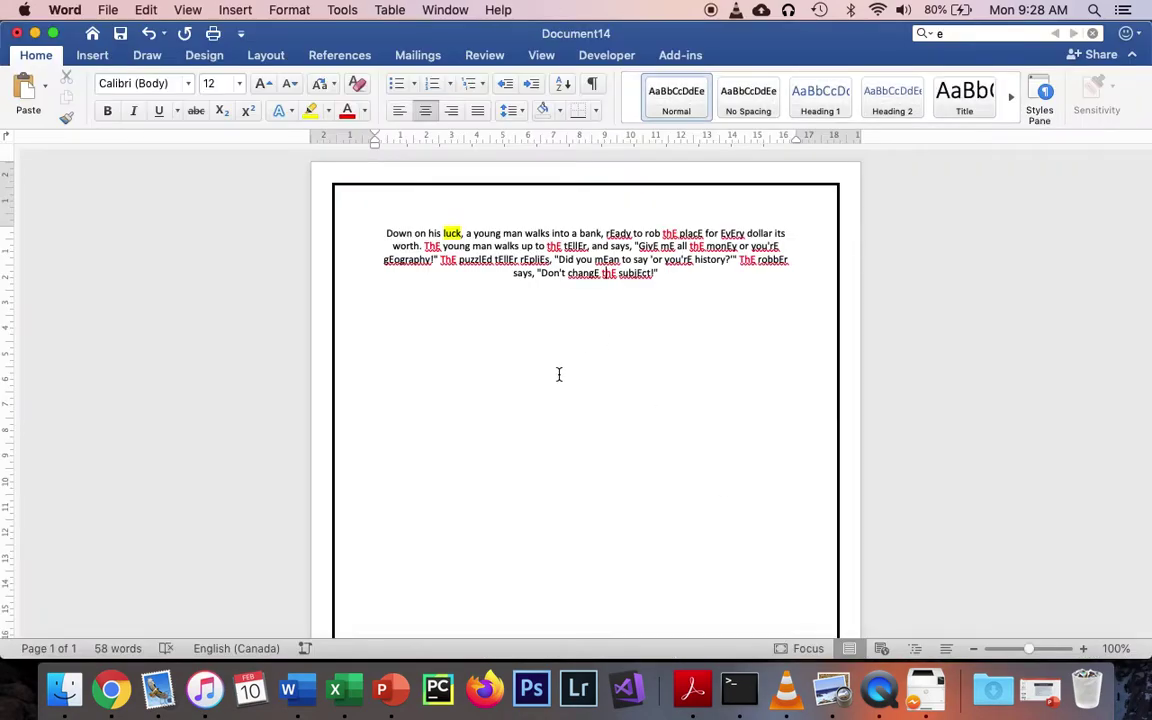
Paste the copied puppy picture below the joke paragraph and center it on the page.
{"action": "double_click", "coordinate": [500, 336]}
{"action": "key", "text": "super+v"}
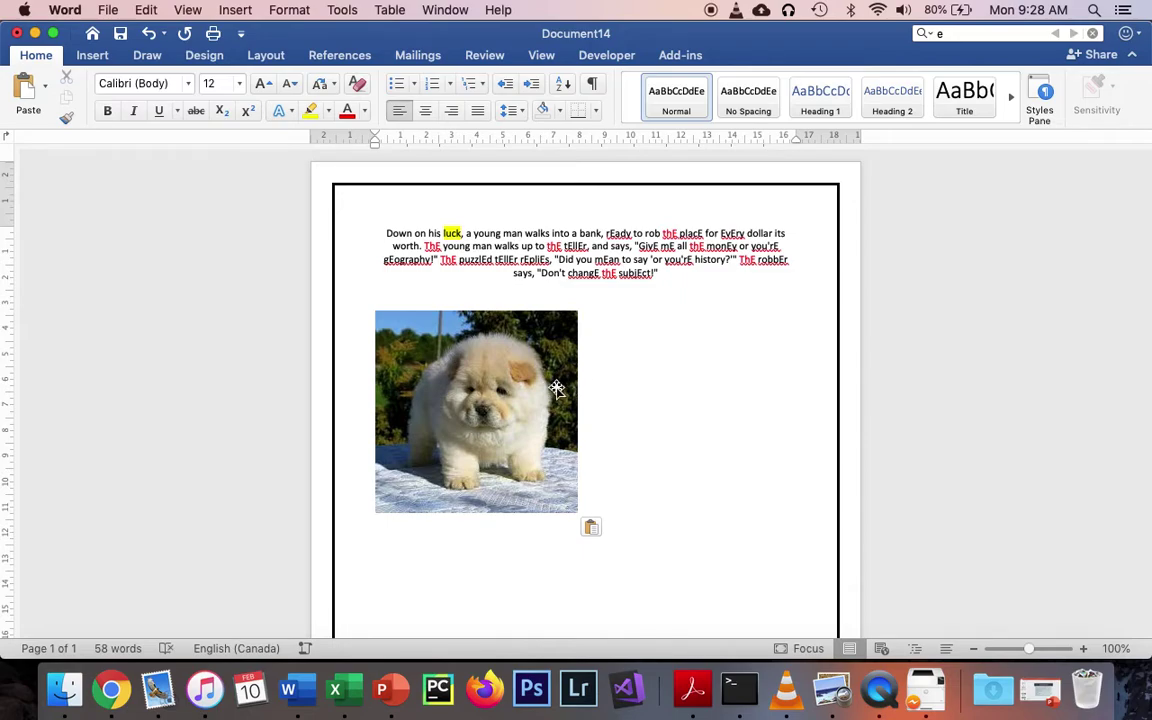
{"action": "left_click", "coordinate": [472, 342]}
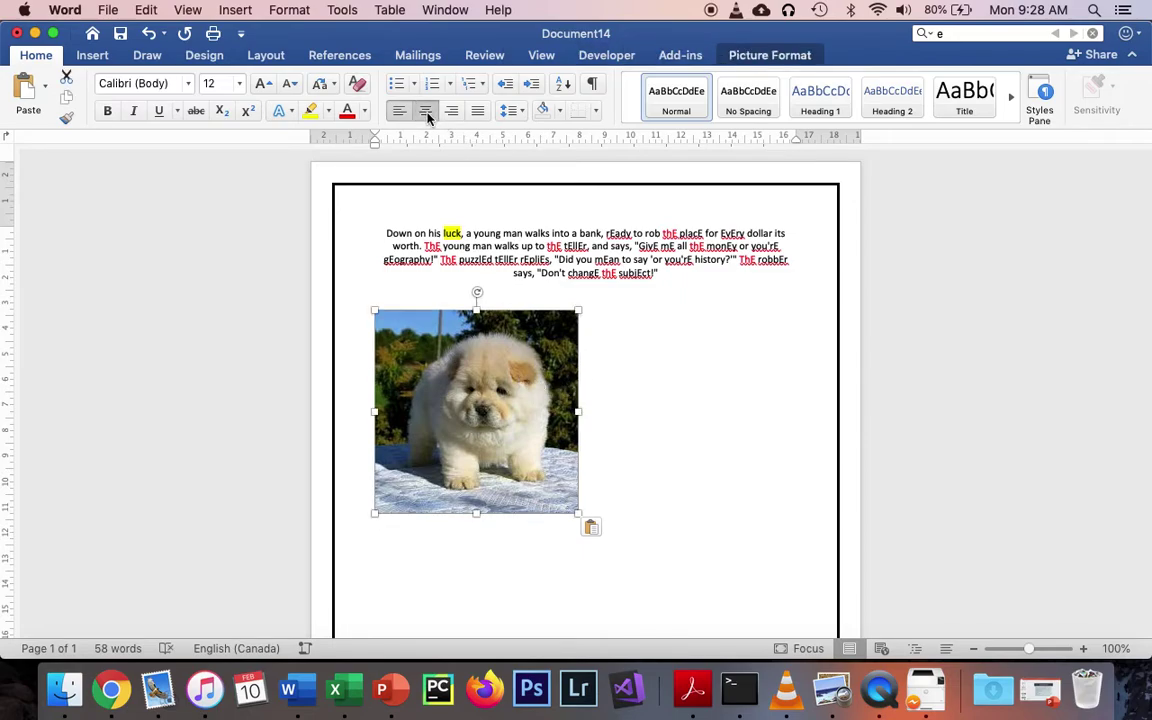
{"action": "left_click", "coordinate": [425, 111]}
{"action": "left_click", "coordinate": [699, 404]}
{"action": "left_click", "coordinate": [657, 397]}
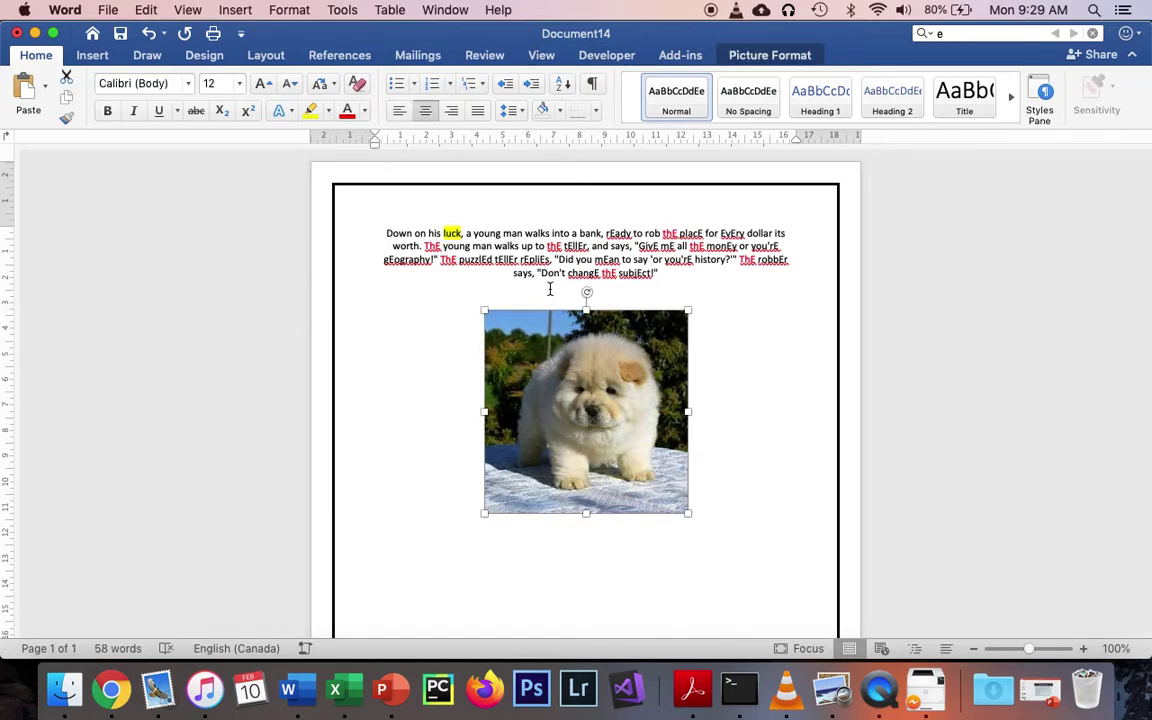
Give the puppy picture a standard blue outline with a weight of 6 pt.
{"action": "left_click", "coordinate": [772, 60]}
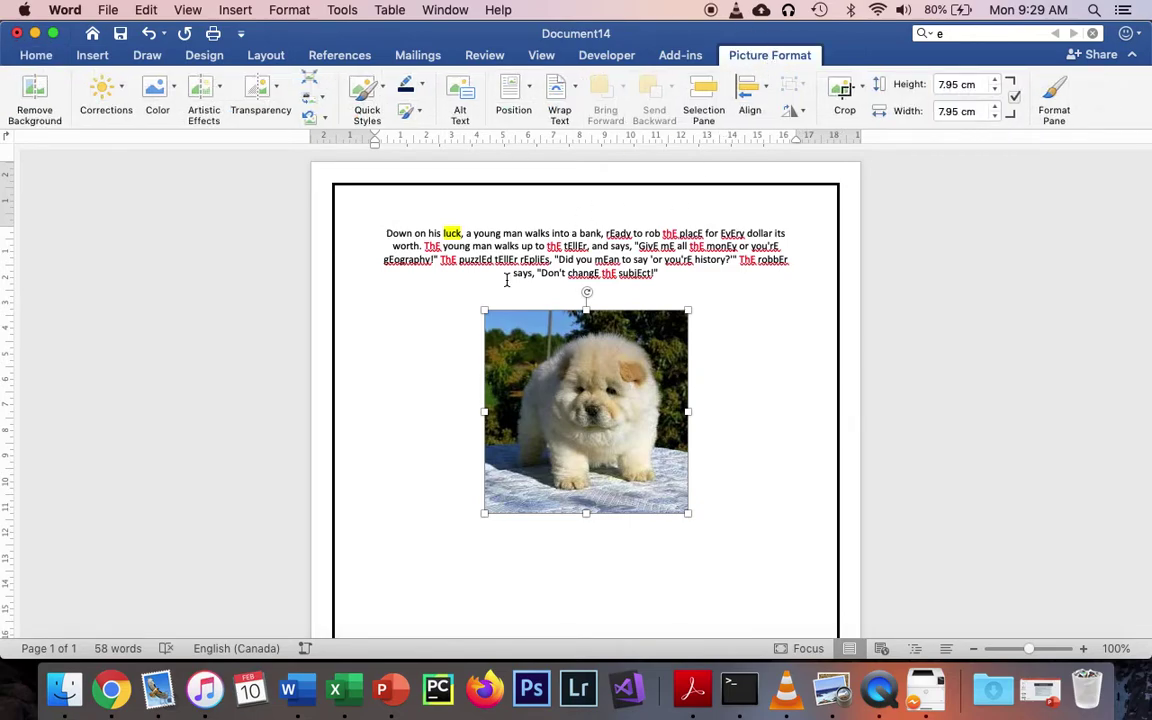
{"action": "left_click", "coordinate": [421, 86]}
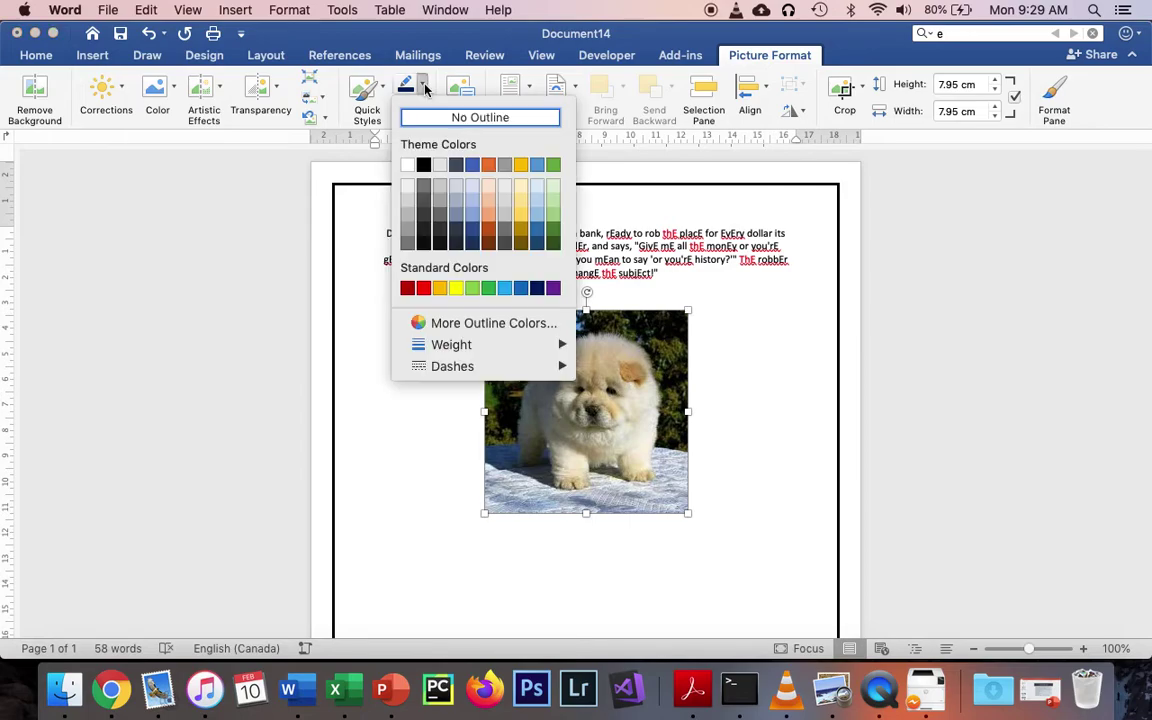
{"action": "left_click", "coordinate": [522, 287]}
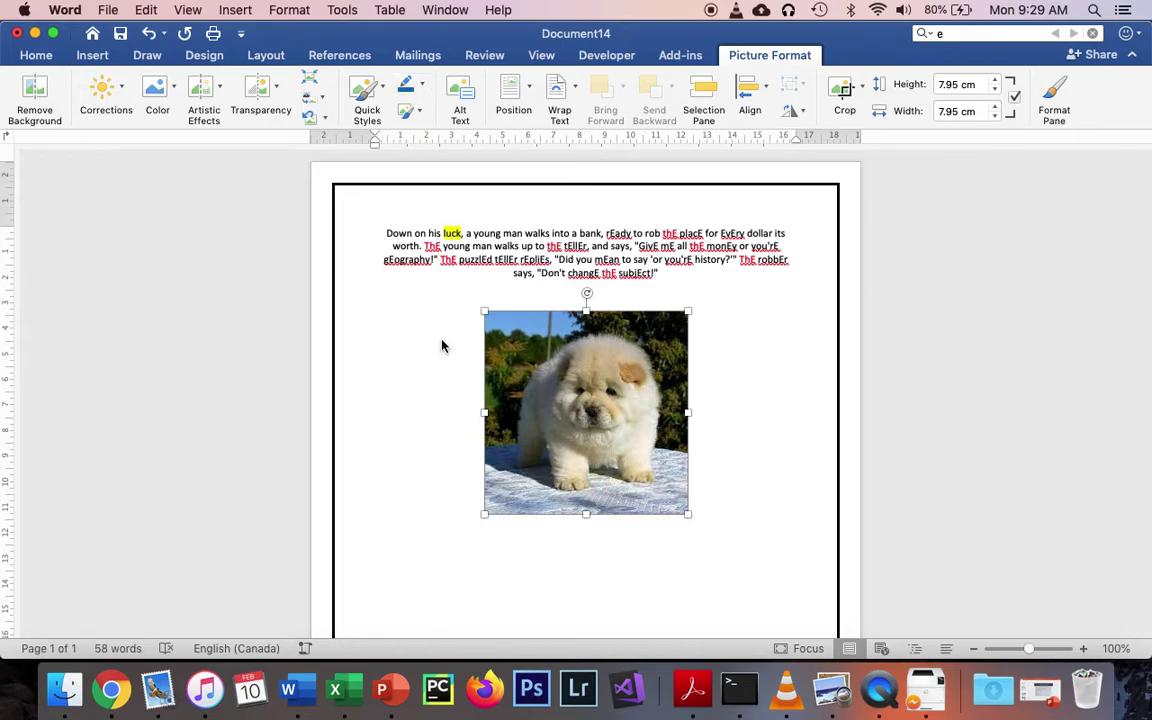
{"action": "left_click", "coordinate": [669, 563]}
{"action": "left_click", "coordinate": [628, 402]}
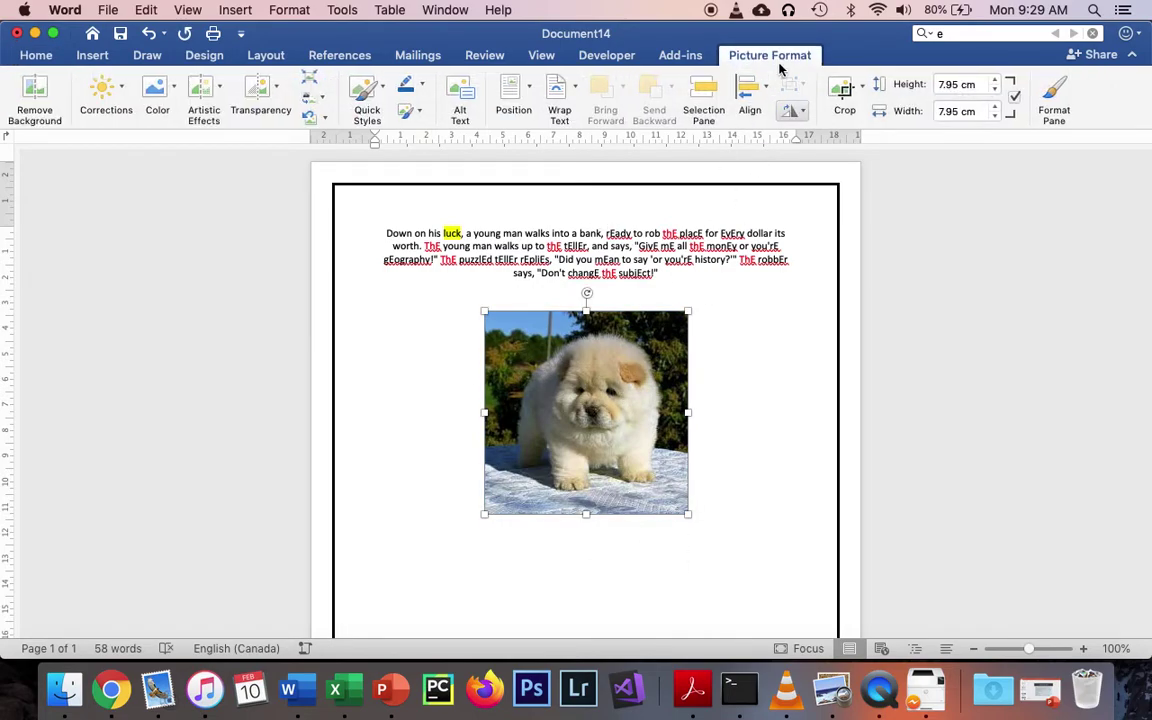
{"action": "left_click", "coordinate": [424, 88]}
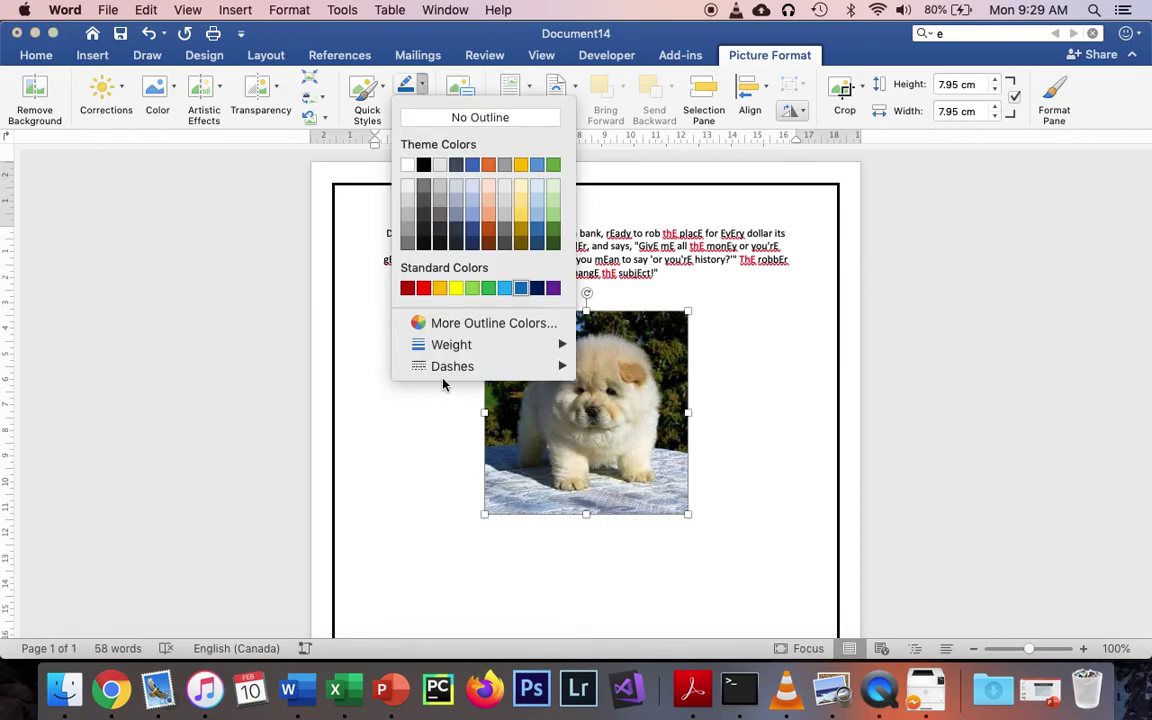
{"action": "mouse_move", "coordinate": [451, 350]}
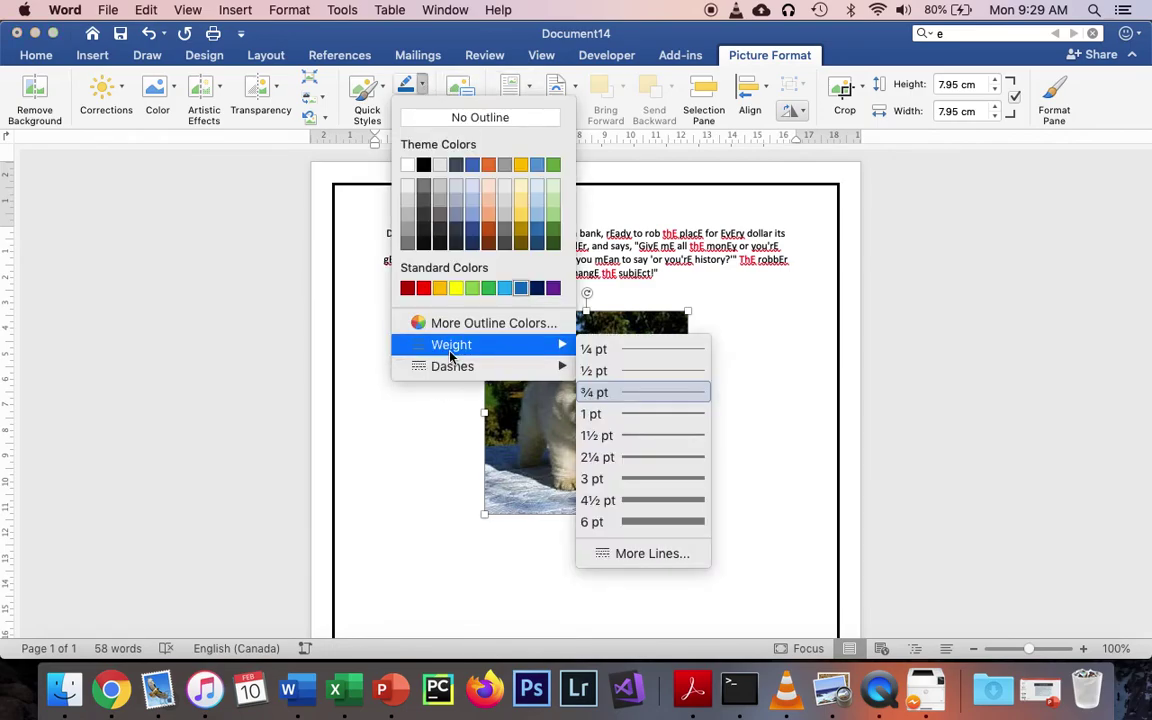
{"action": "left_click", "coordinate": [681, 522]}
{"action": "left_click", "coordinate": [724, 501]}
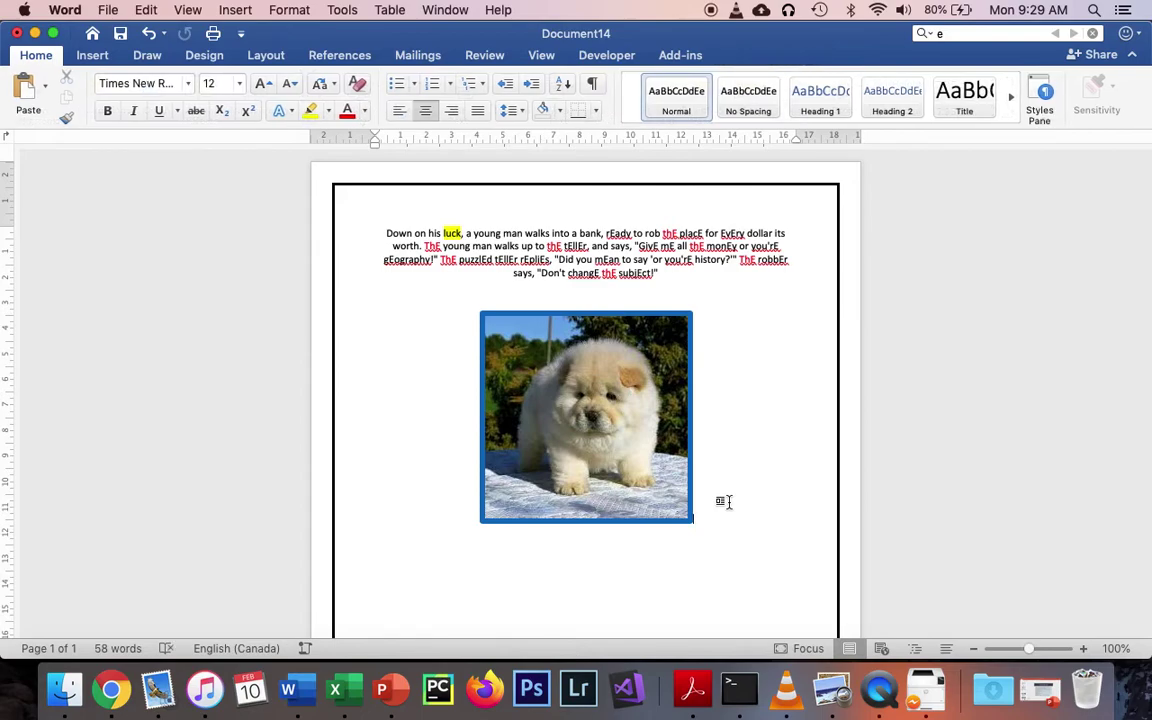
{"action": "key", "text": "super+z"}
{"action": "key", "text": "super+z"}
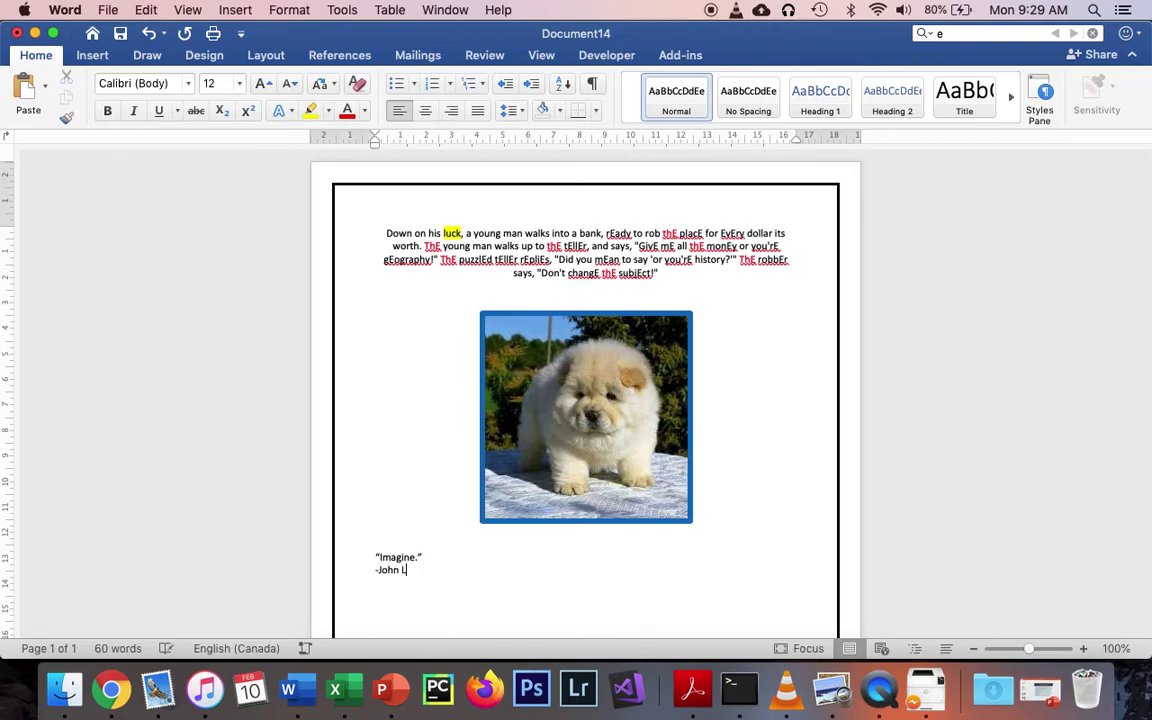
{"action": "type", "text": "nnon"}
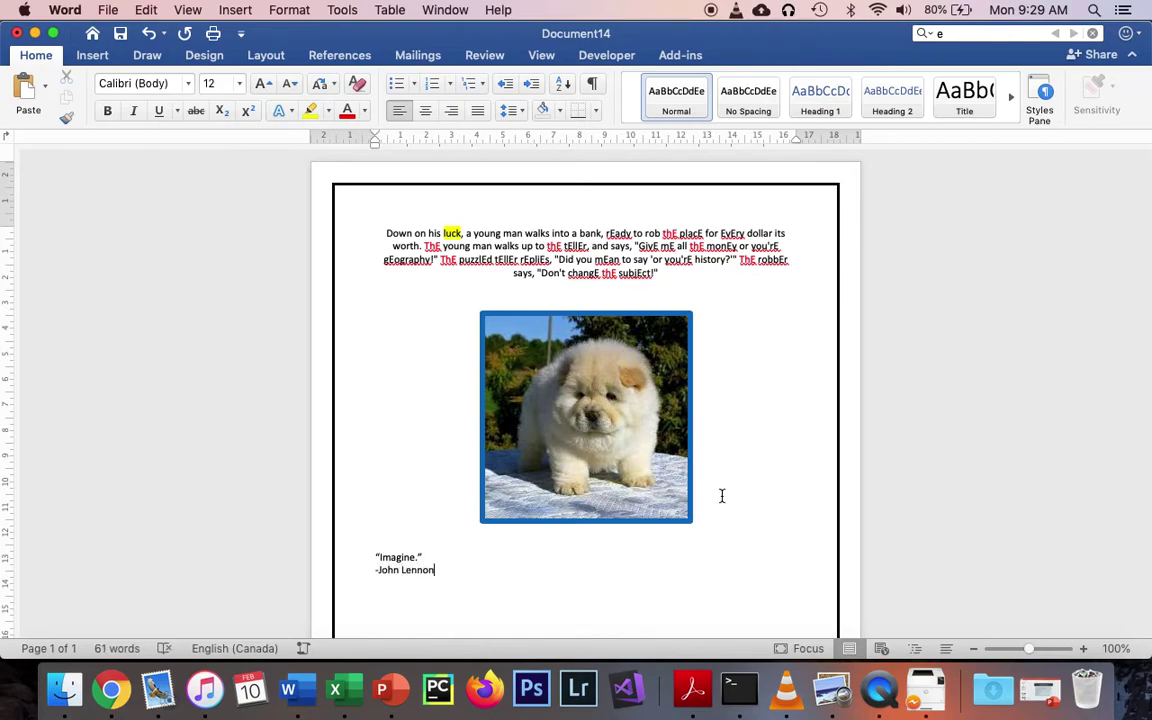
{"action": "left_click", "coordinate": [415, 570]}
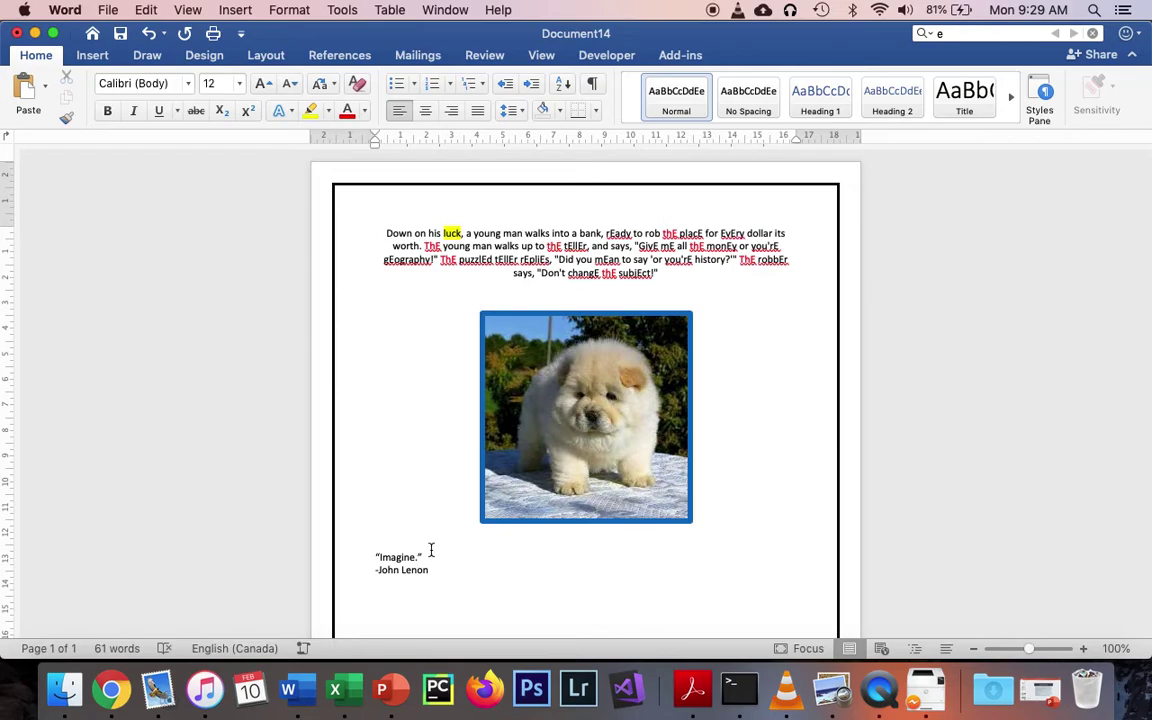
{"action": "left_click_drag", "start_coordinate": [435, 571], "coordinate": [350, 556]}
{"action": "key", "text": "BackSpace"}
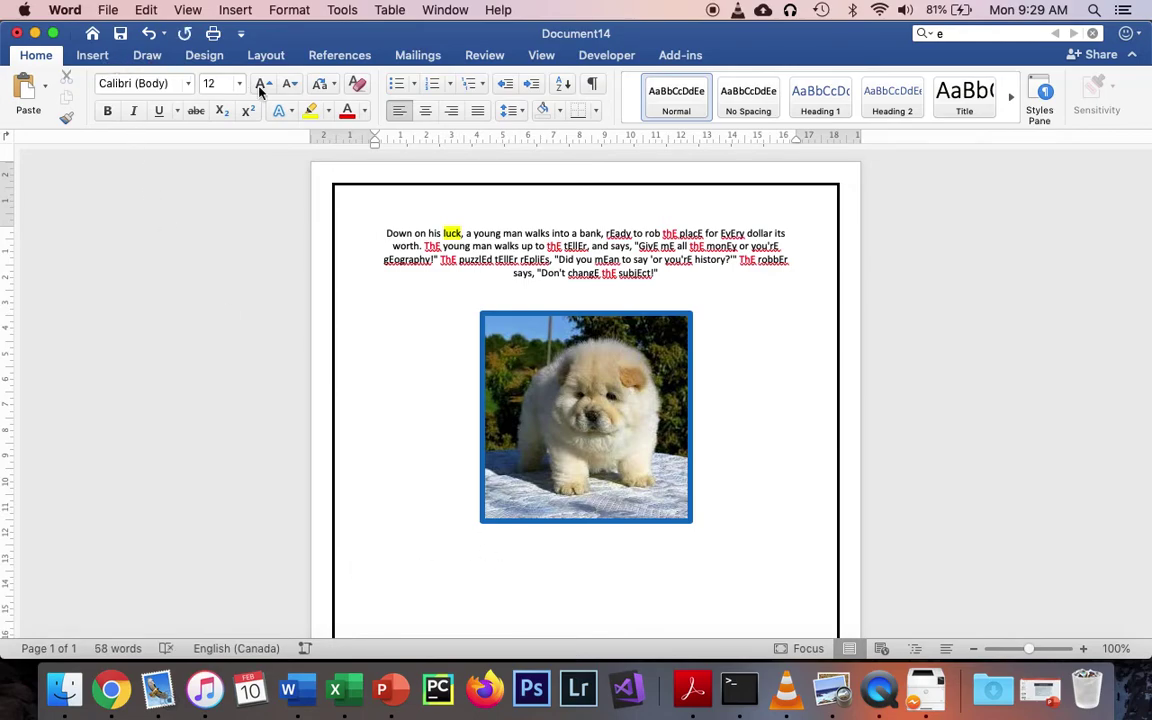
Draw a text box about 12.6 cm wide and 2.5 cm high below the picture, containing “Imagine.” and, on a second line, “-John Lennon”.
{"action": "left_click", "coordinate": [92, 55]}
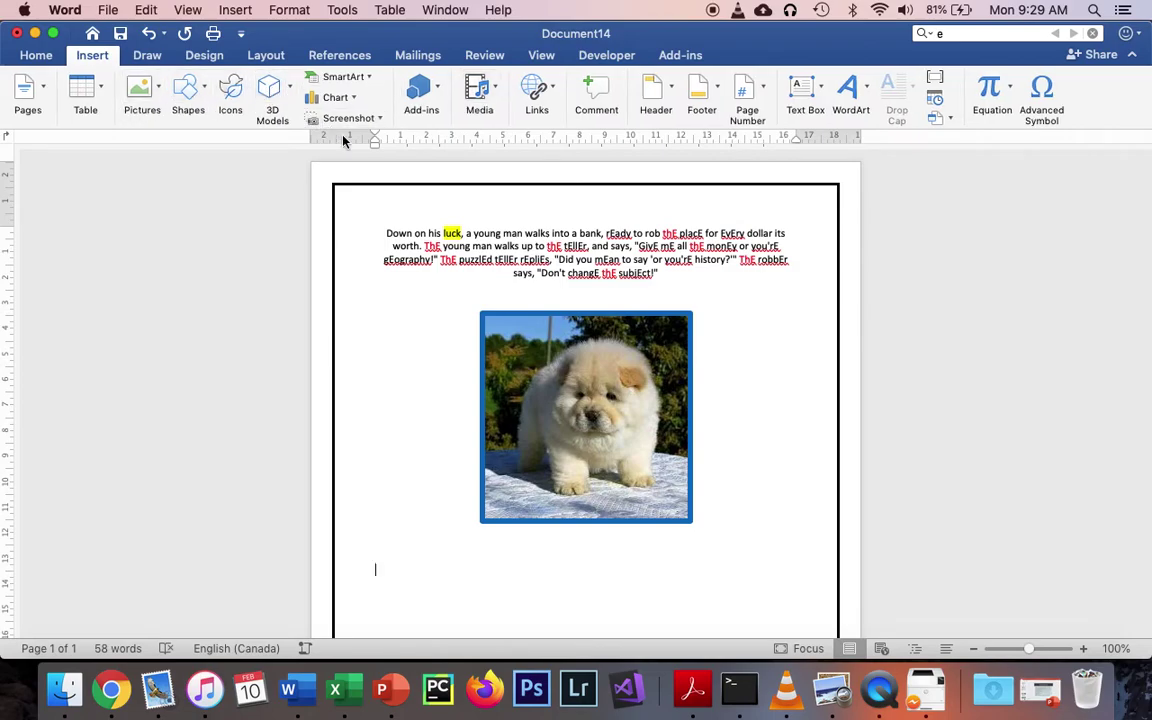
{"action": "left_click", "coordinate": [824, 92]}
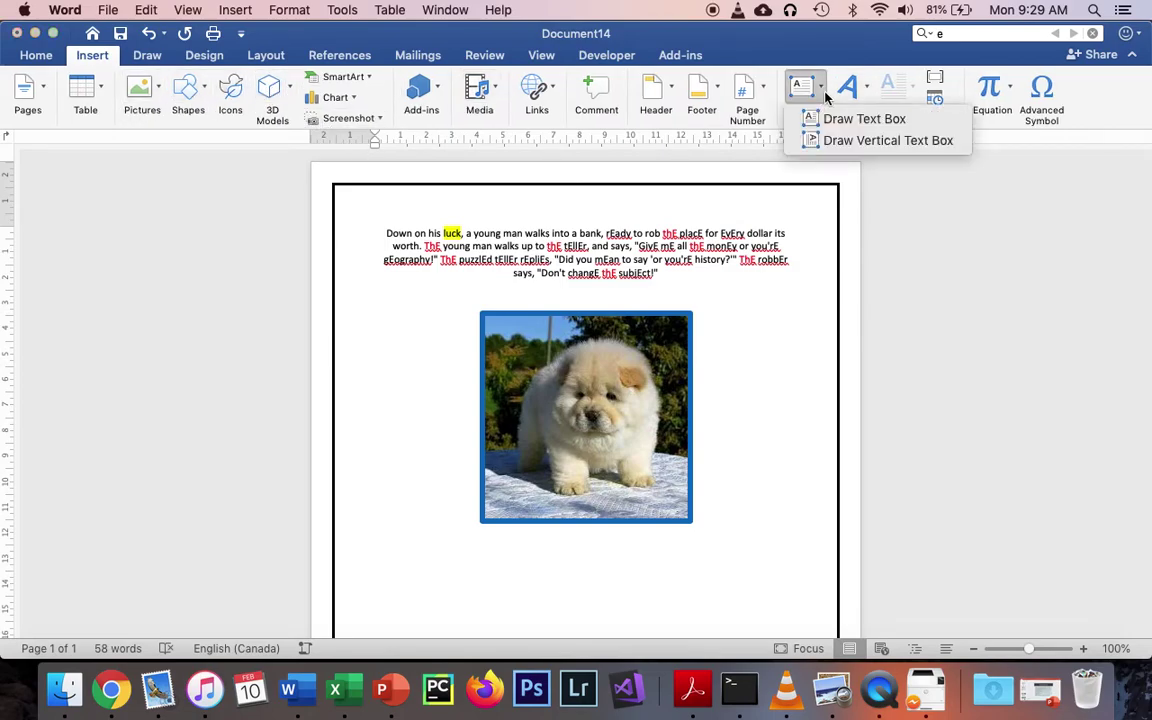
{"action": "left_click", "coordinate": [840, 118]}
{"action": "scroll", "coordinate": [697, 350], "scroll_direction": "down", "scroll_amount": 5}
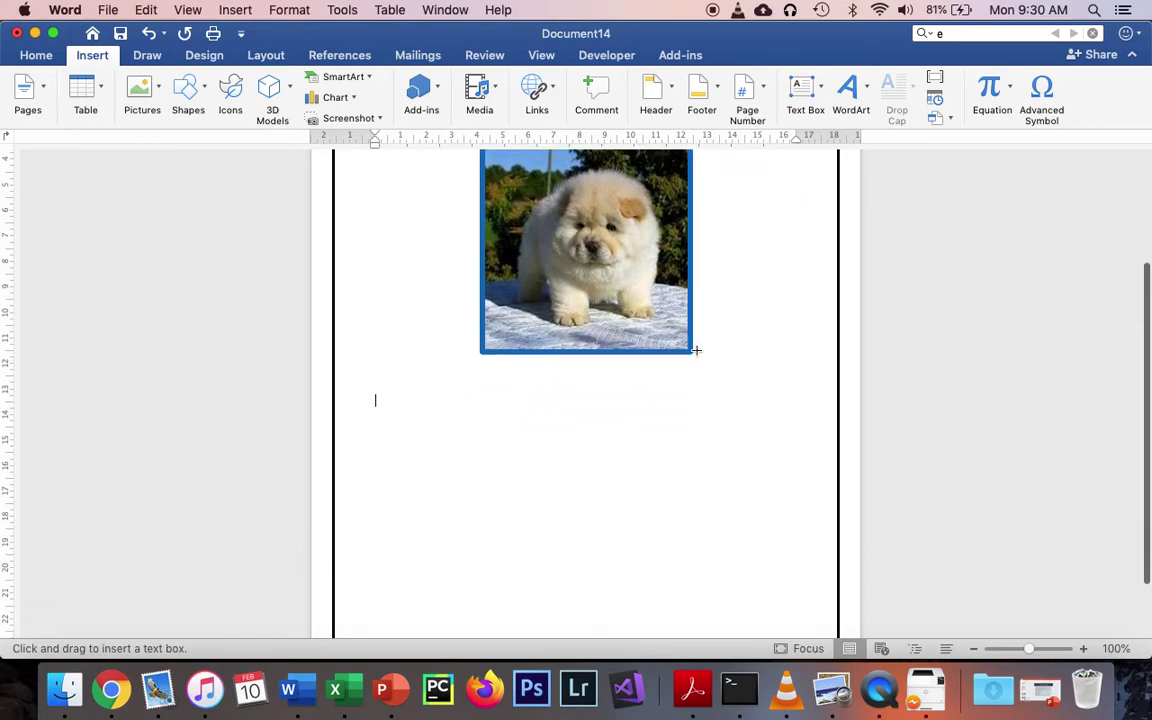
{"action": "left_click_drag", "start_coordinate": [429, 427], "coordinate": [750, 492]}
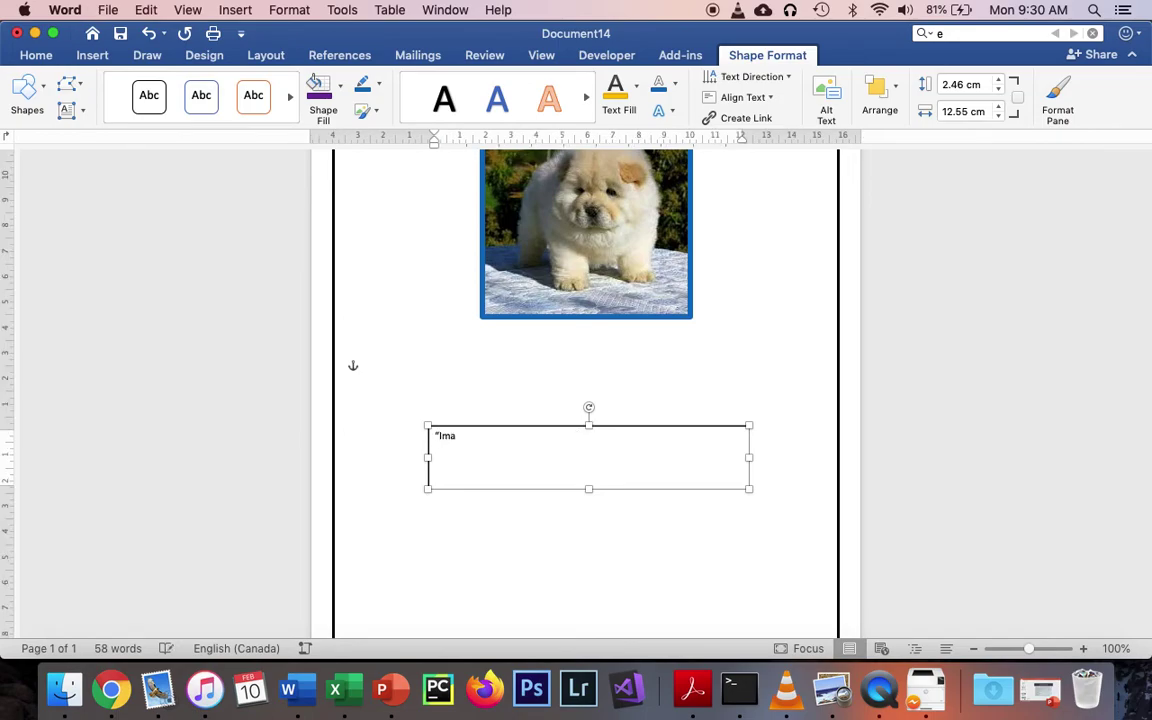
{"action": "type", "text": "\"Imagine.\""}
{"action": "key", "text": "Return"}
{"action": "type", "text": "-John Lennon"}
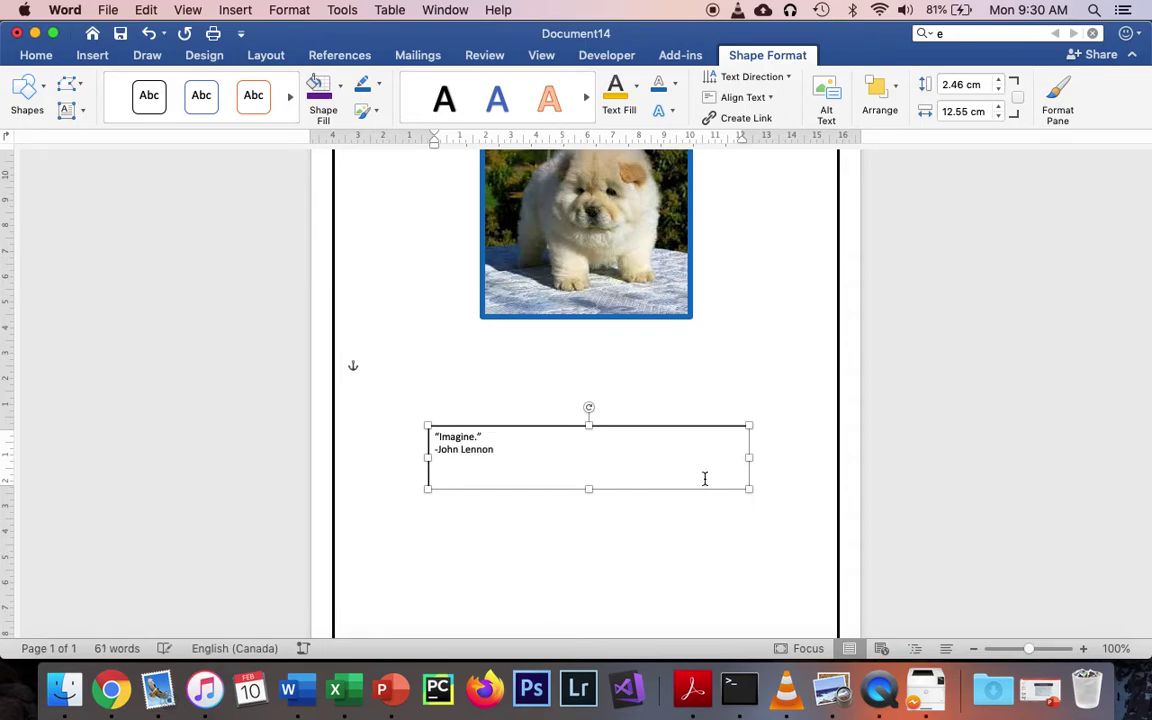
Center all the text in the text box and set its font to Arial, size 24.
{"action": "key", "text": "super+a"}
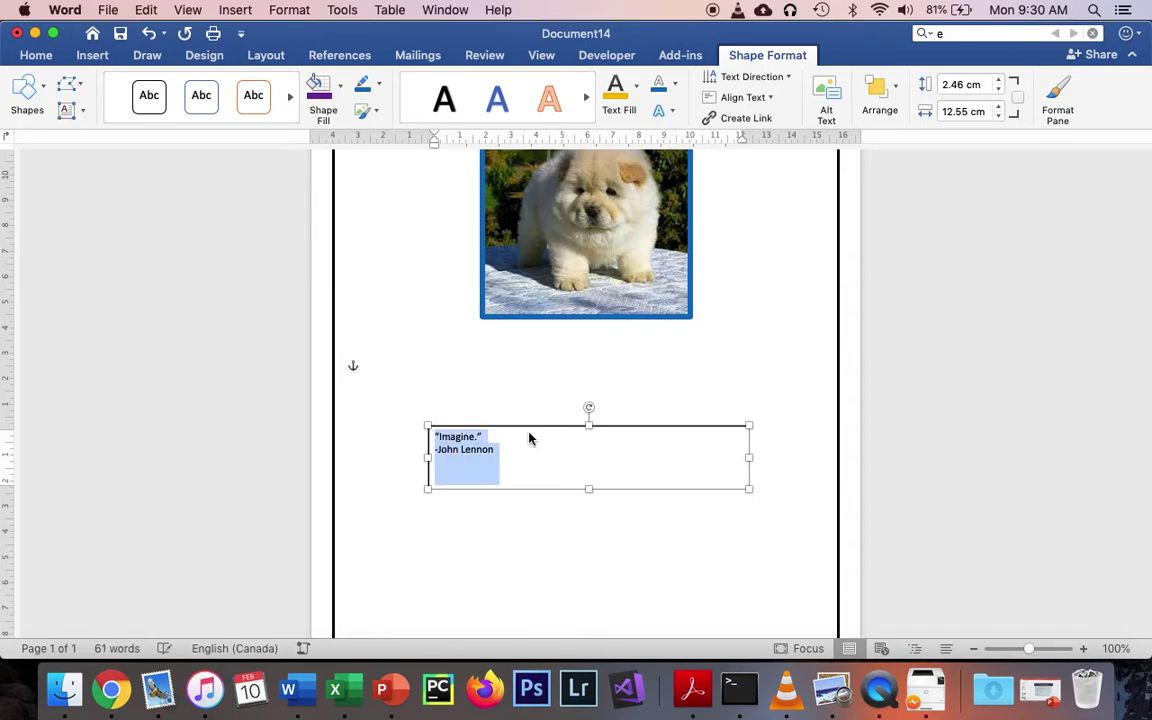
{"action": "left_click", "coordinate": [38, 55]}
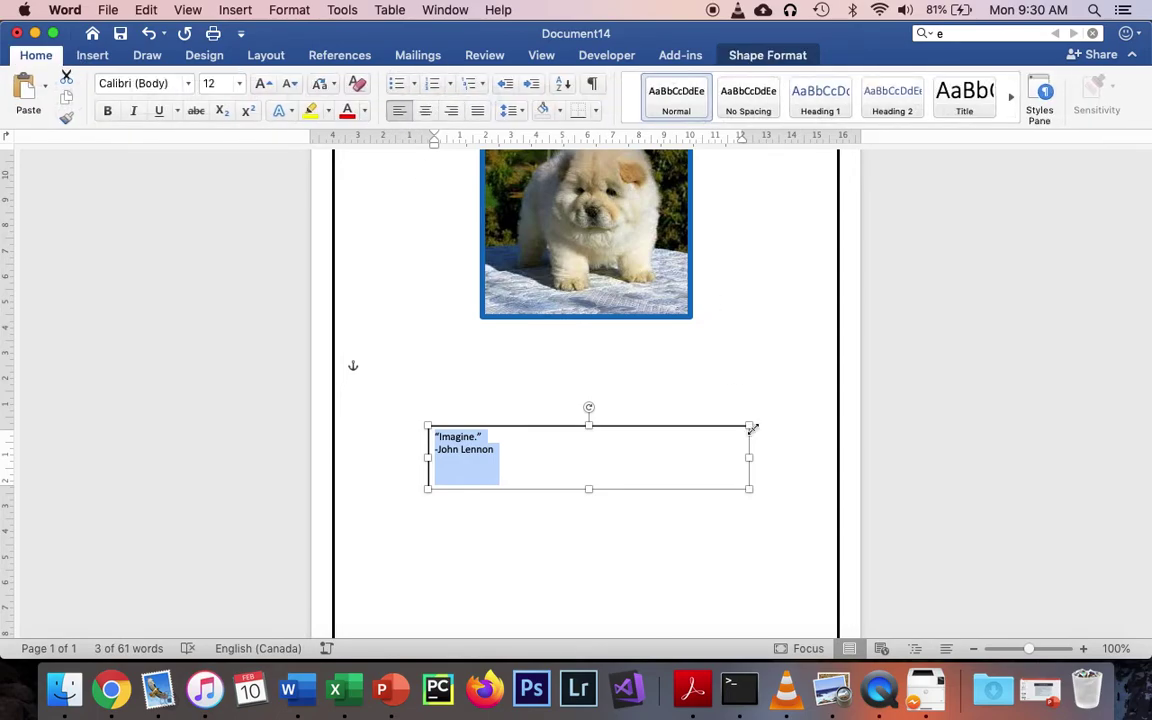
{"action": "key", "text": "super+e"}
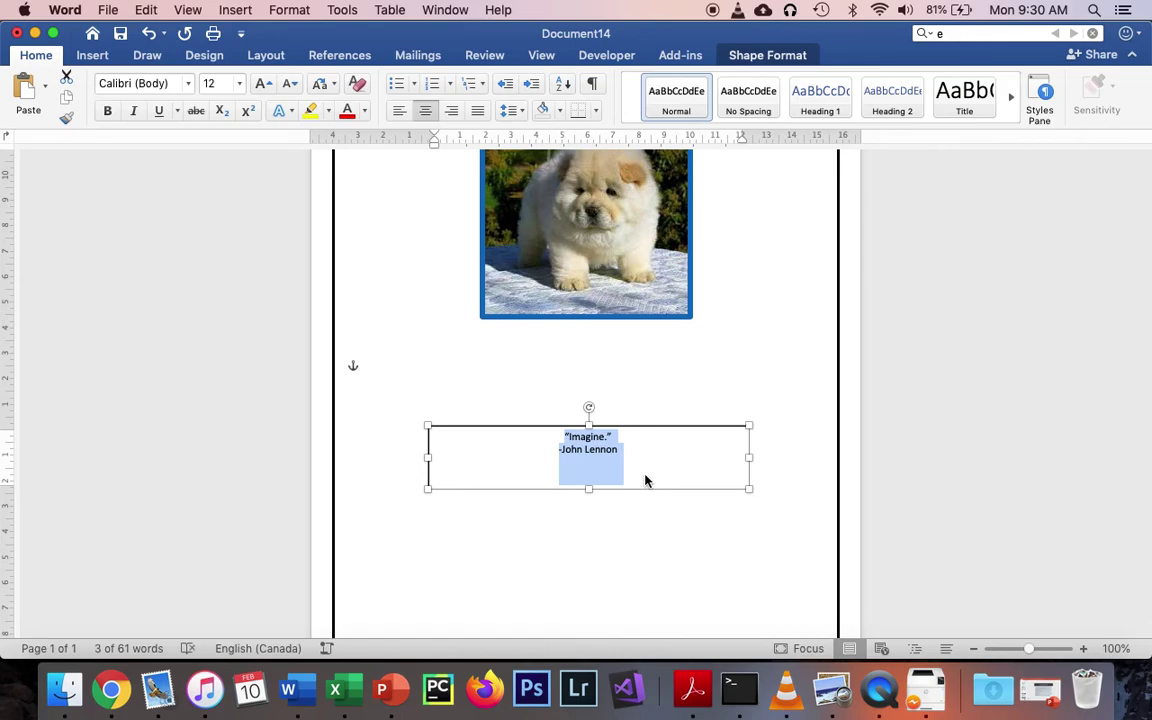
{"action": "left_click", "coordinate": [146, 83]}
{"action": "type", "text": "arial"}
{"action": "key", "text": "Return"}
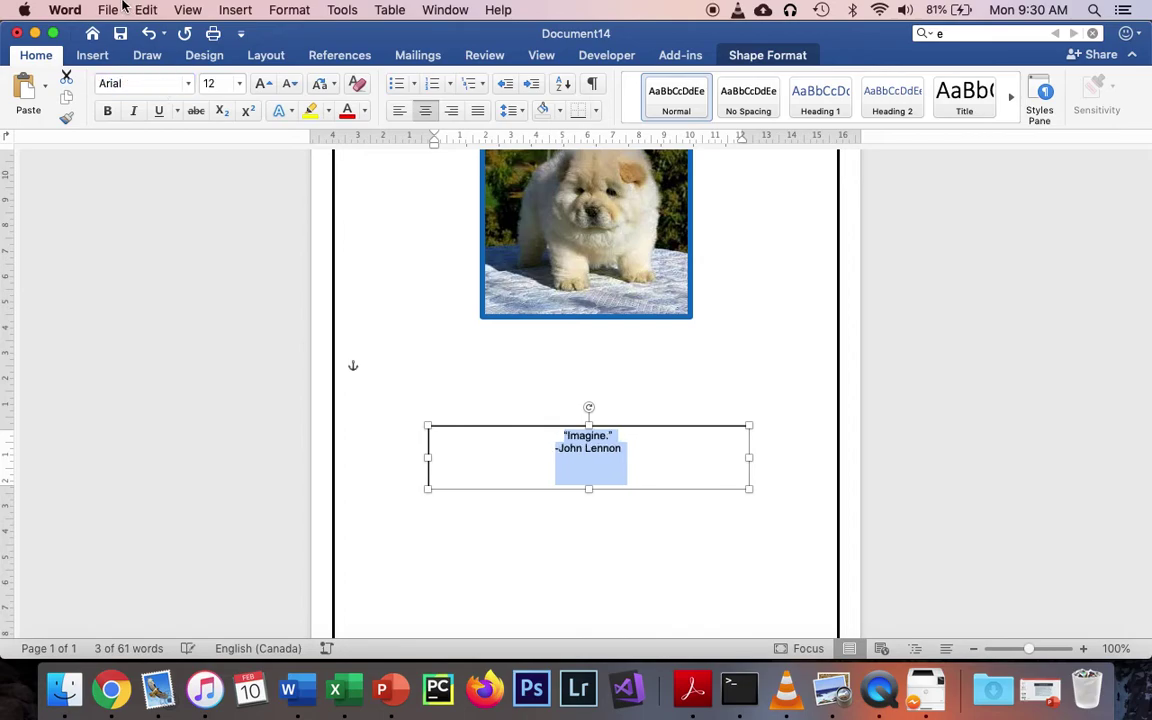
{"action": "left_click", "coordinate": [229, 83]}
{"action": "type", "text": "24"}
{"action": "key", "text": "Return"}
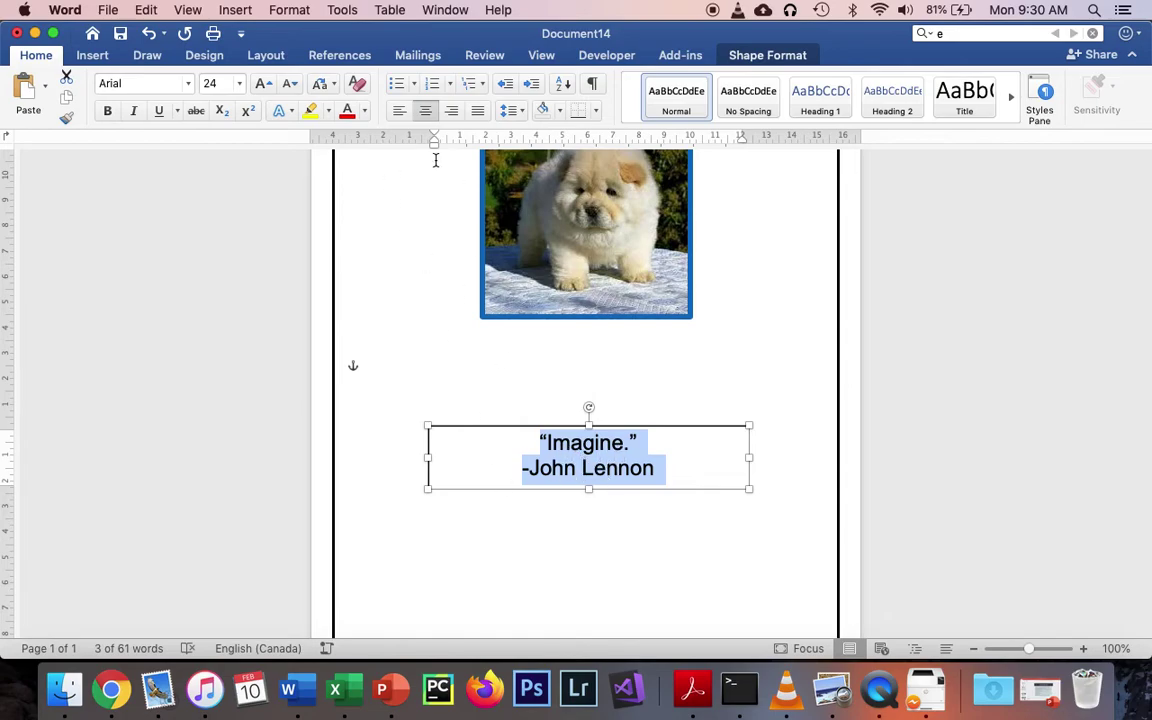
Set the font color of the quote in the text box to white.
{"action": "left_click", "coordinate": [364, 111]}
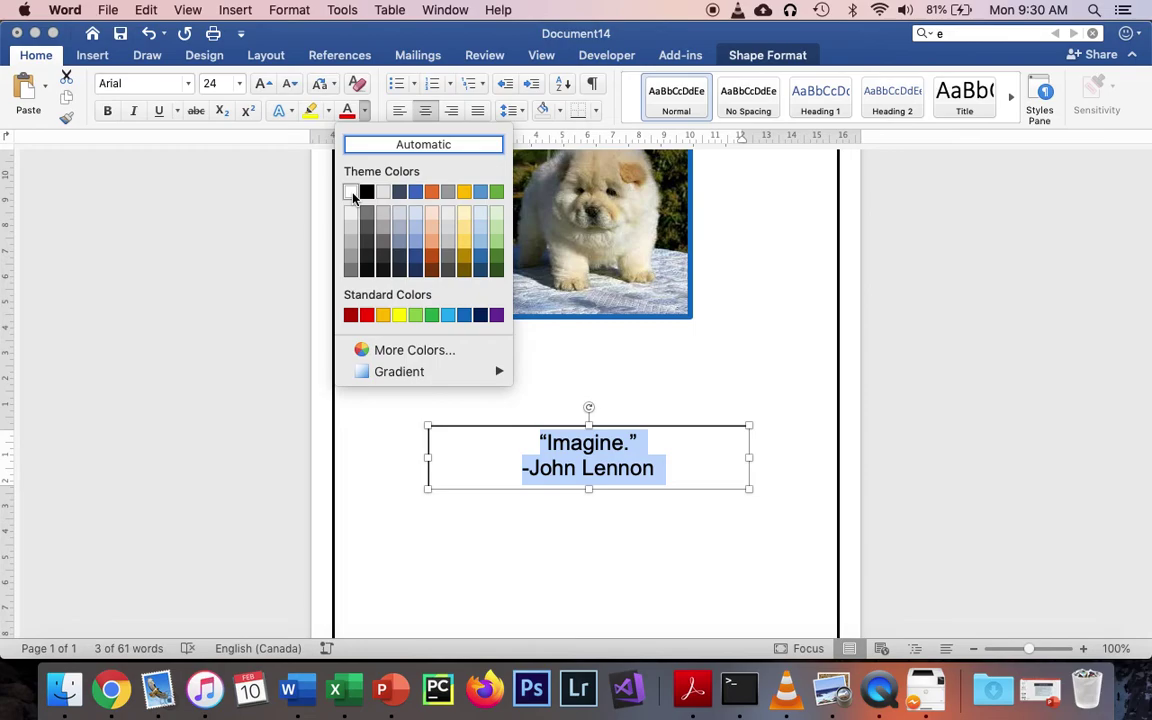
{"action": "left_click", "coordinate": [352, 194]}
{"action": "left_click", "coordinate": [532, 512]}
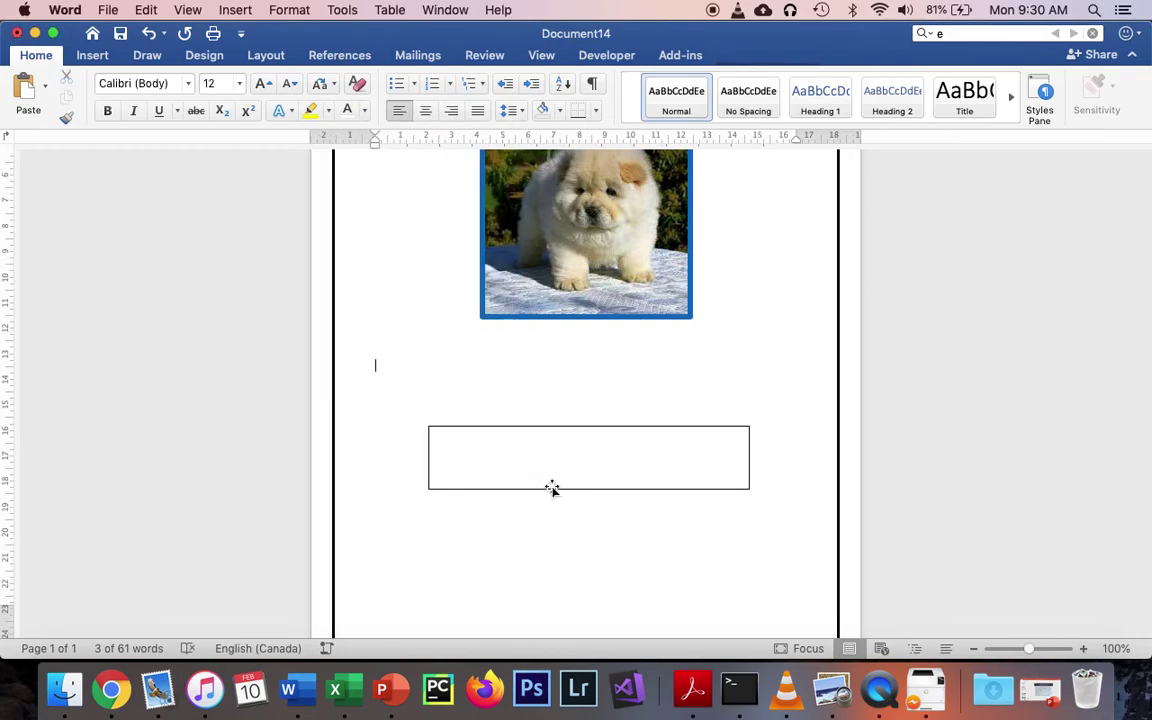
Fill the text box containing the quote with the black theme color.
{"action": "left_click", "coordinate": [463, 432]}
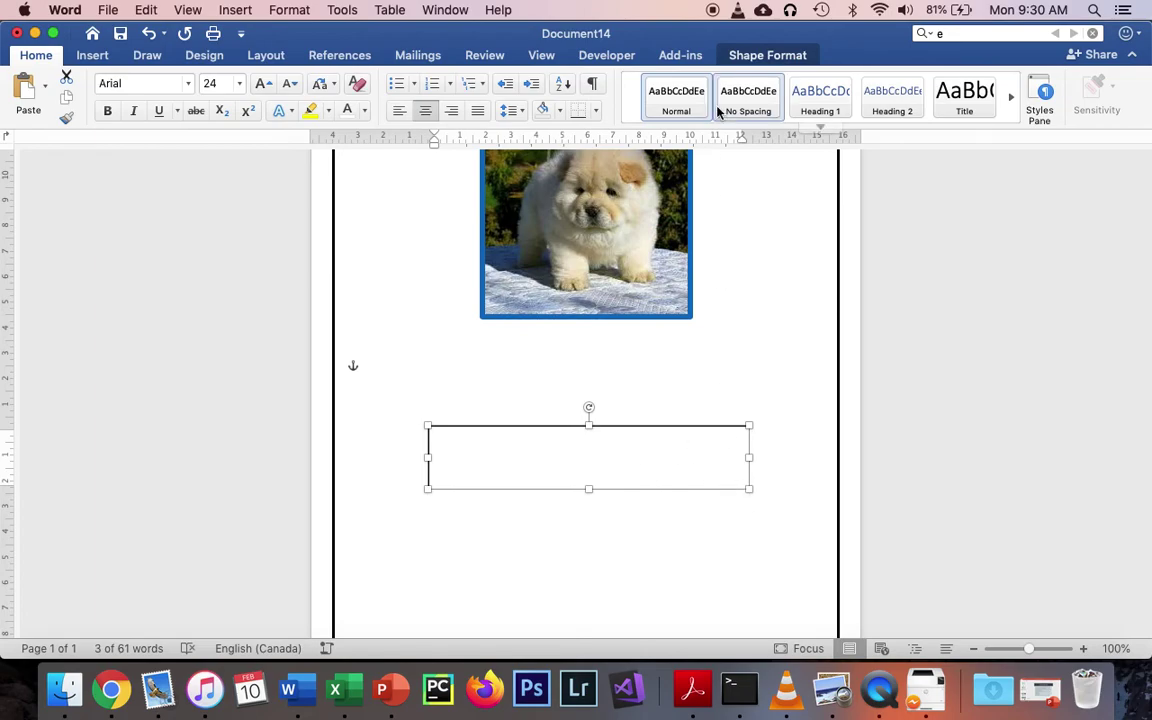
{"action": "left_click", "coordinate": [758, 56]}
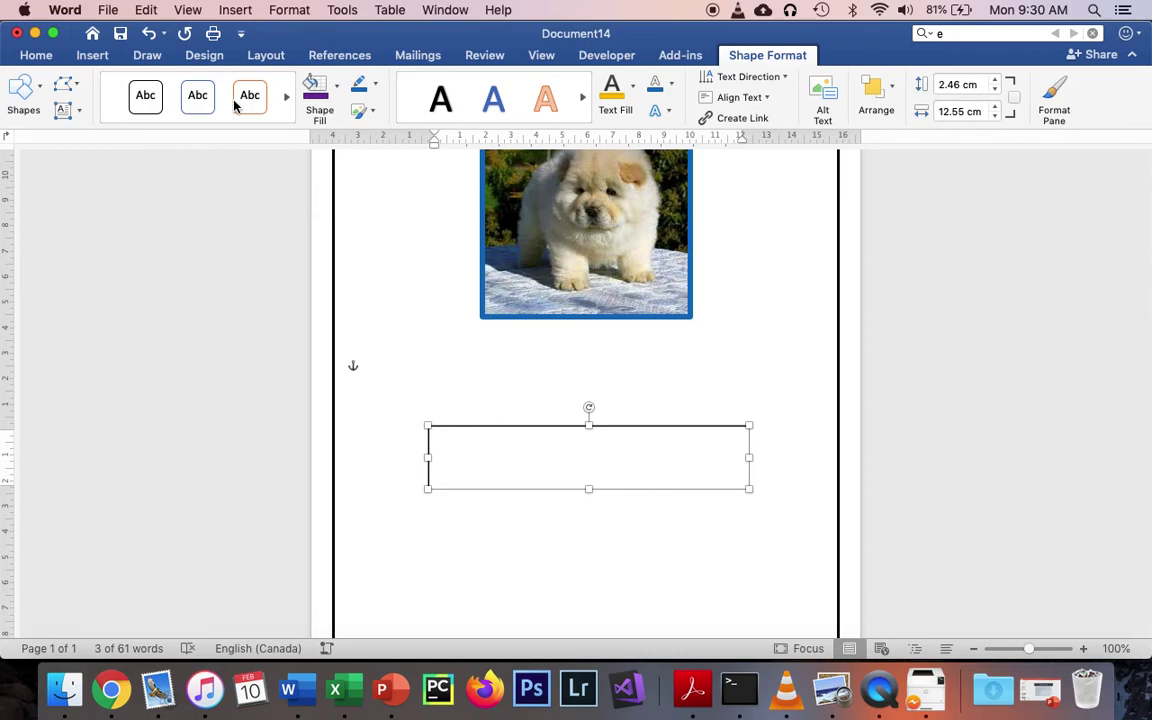
{"action": "left_click", "coordinate": [340, 90]}
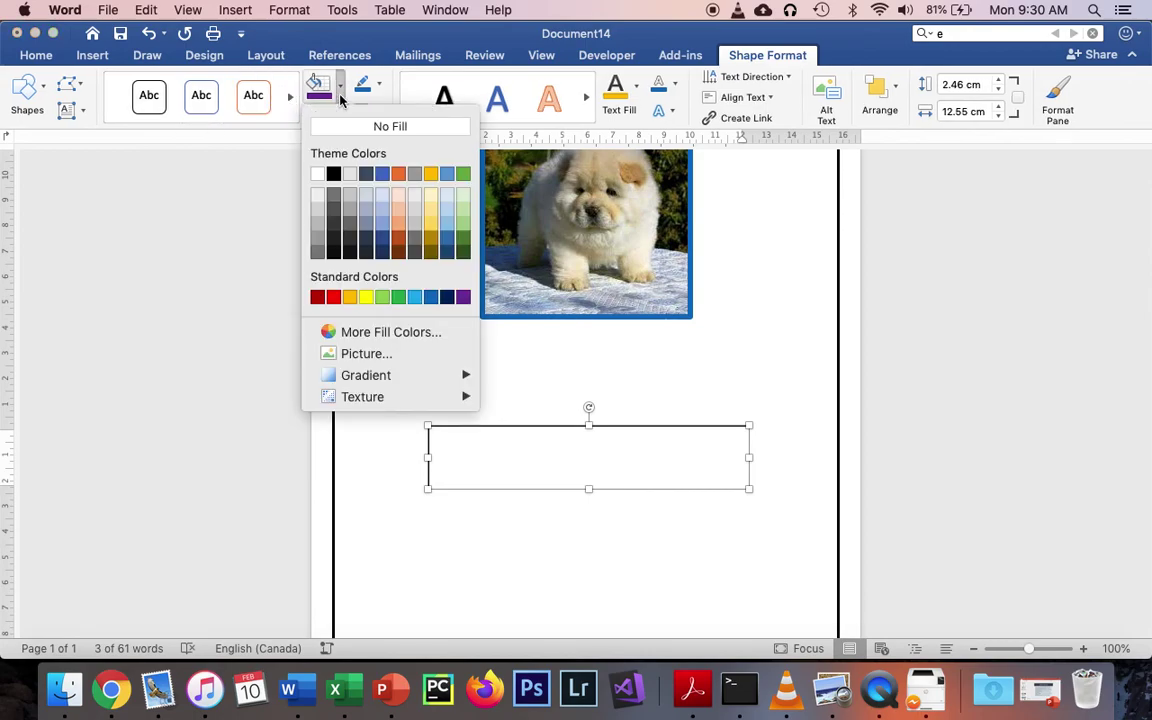
{"action": "left_click", "coordinate": [333, 174]}
{"action": "left_click", "coordinate": [498, 515]}
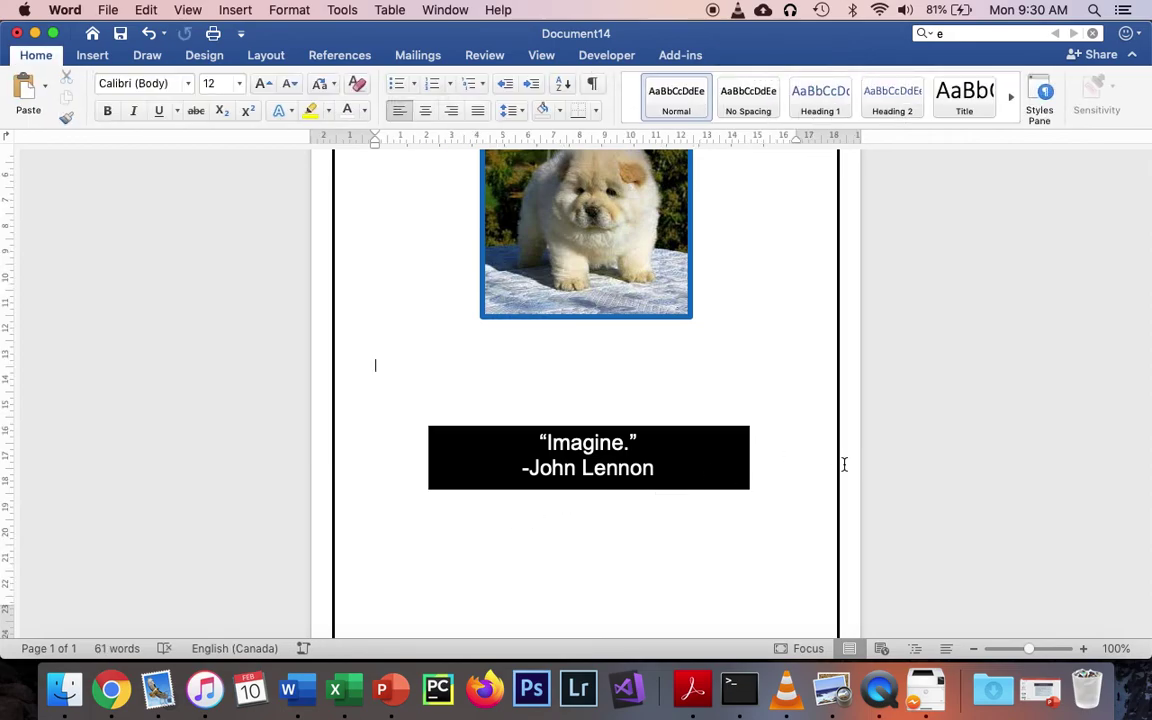
{"action": "scroll", "coordinate": [844, 464], "scroll_direction": "up", "scroll_amount": 3}
{"action": "scroll", "coordinate": [844, 464], "scroll_direction": "up", "scroll_amount": 5}
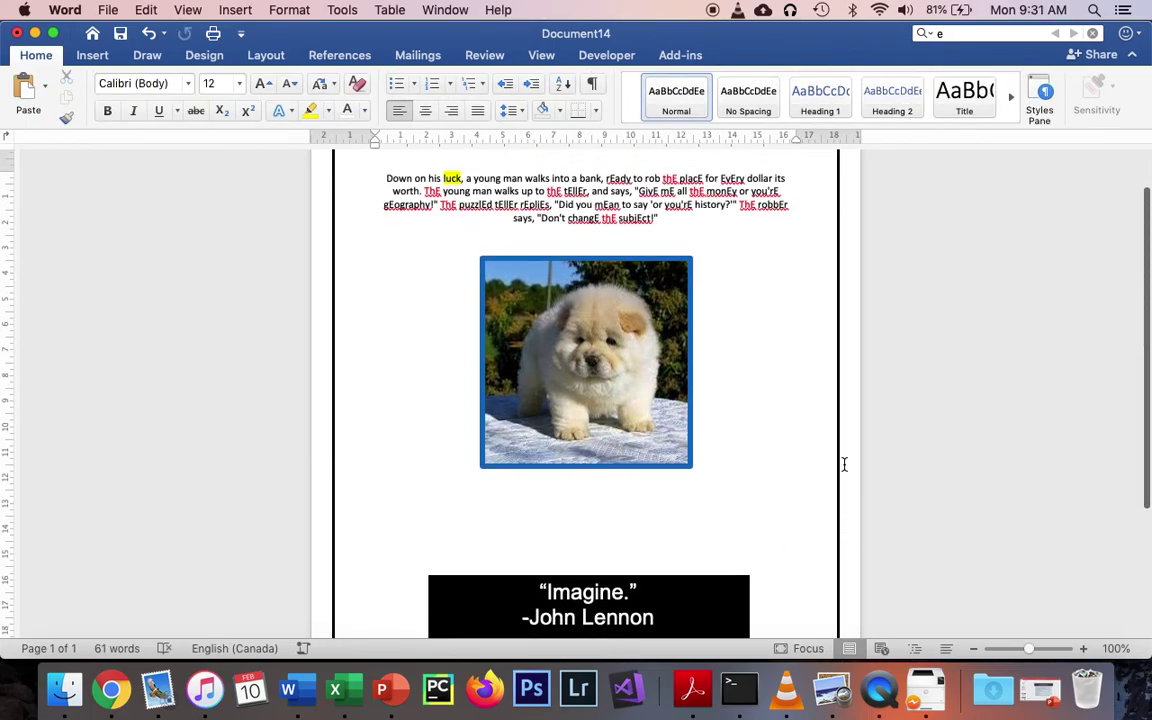
{"action": "scroll", "coordinate": [844, 464], "scroll_direction": "down", "scroll_amount": 5}
{"action": "scroll", "coordinate": [844, 464], "scroll_direction": "down", "scroll_amount": 4}
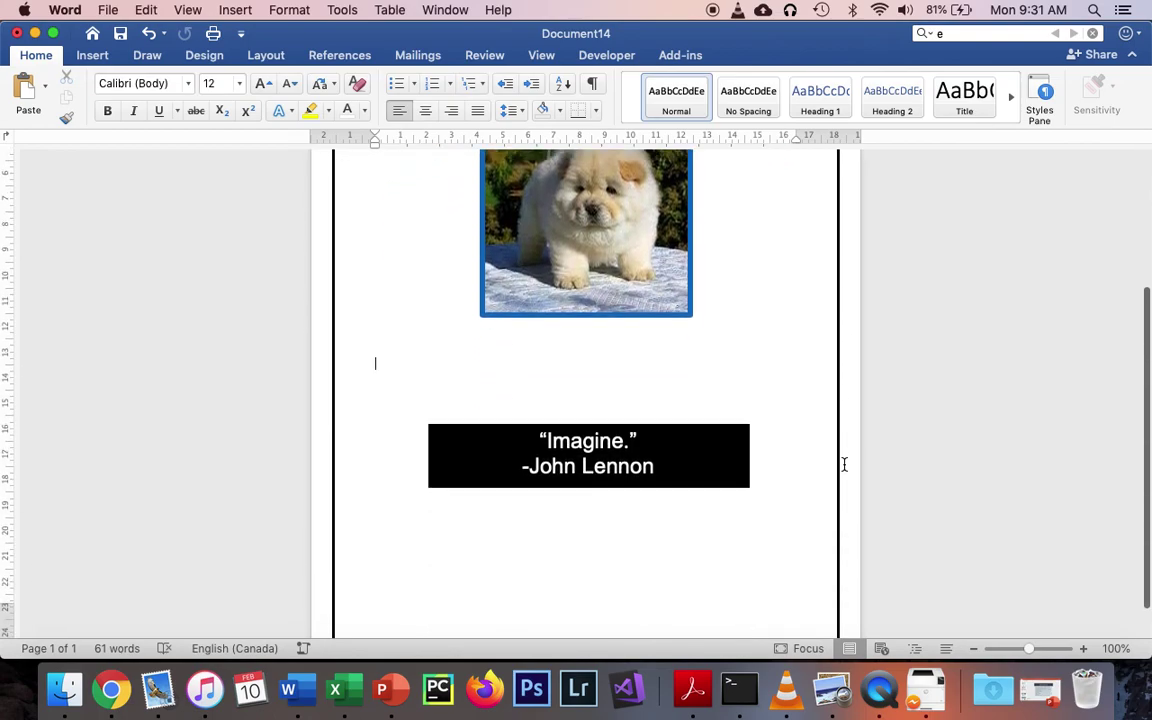
{"action": "scroll", "coordinate": [844, 464], "scroll_direction": "up", "scroll_amount": 8}
{"action": "scroll", "coordinate": [844, 464], "scroll_direction": "down", "scroll_amount": 1}
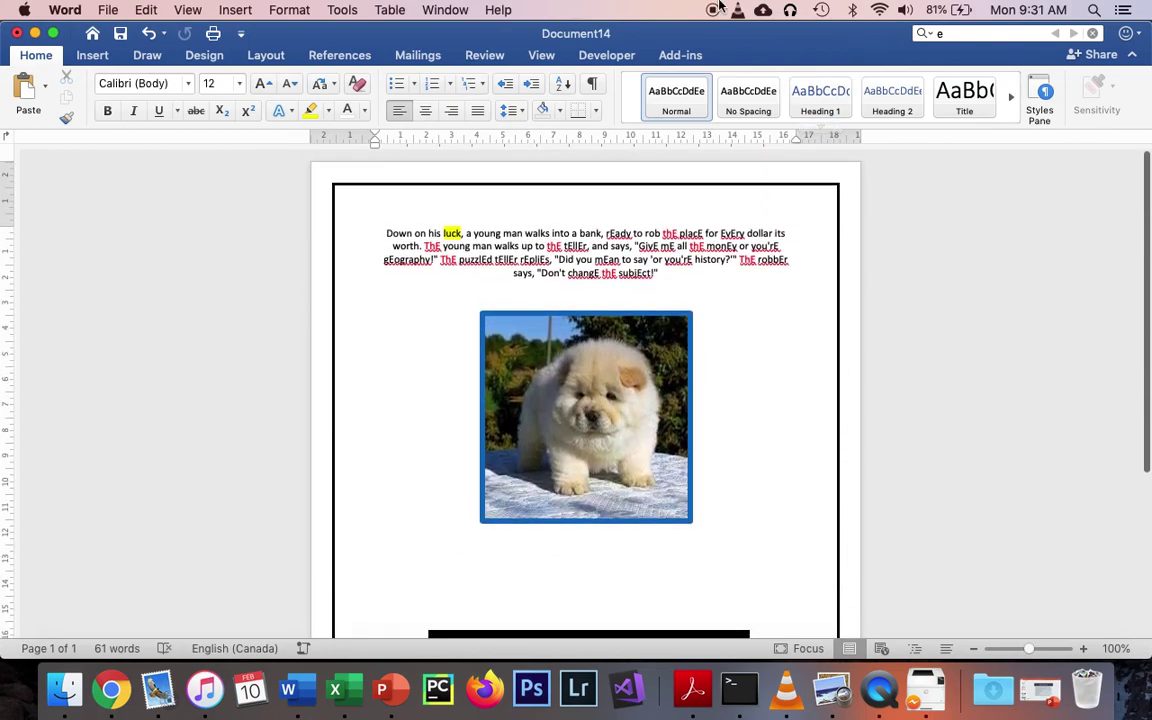